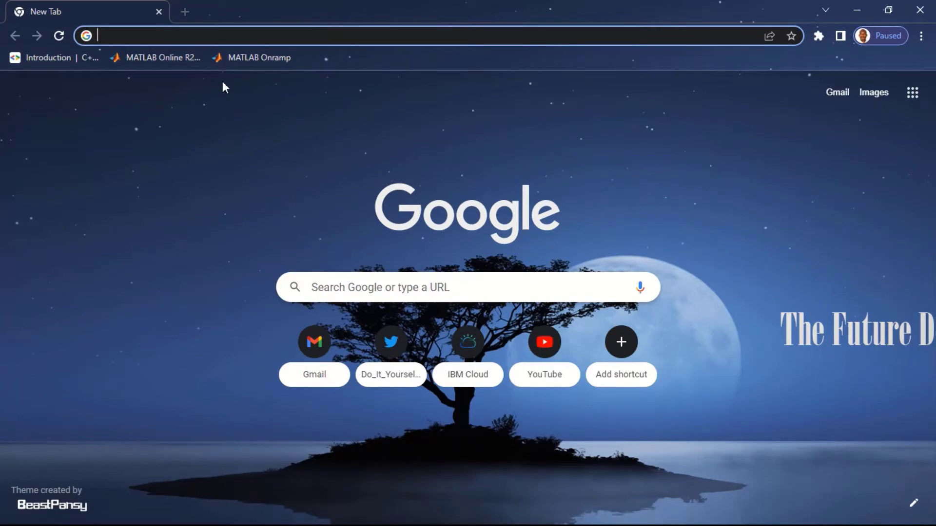
Open the ThingSpeak website at thingspeak.com and dismiss its cookie notice
{"action": "left_click", "coordinate": [210, 39]}
{"action": "type", "text": "thing"}
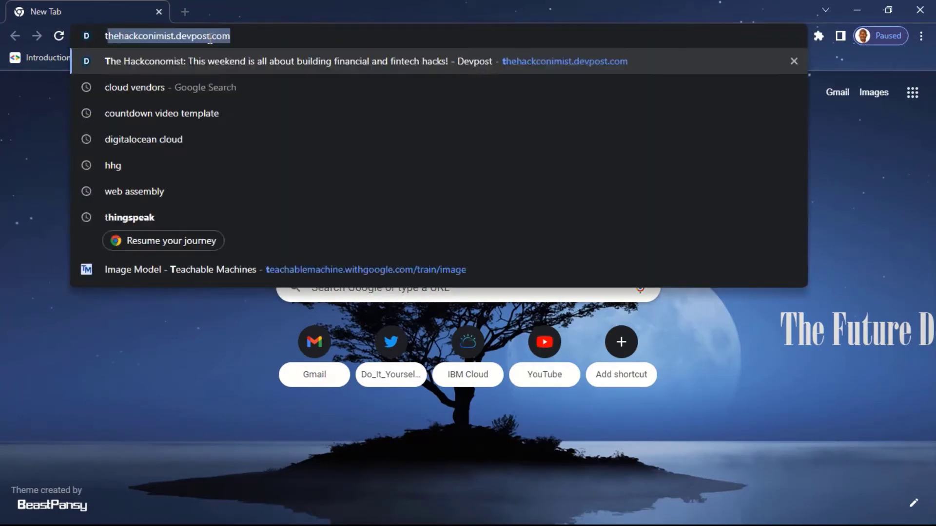
{"action": "type", "text": "speak.com/channels"}
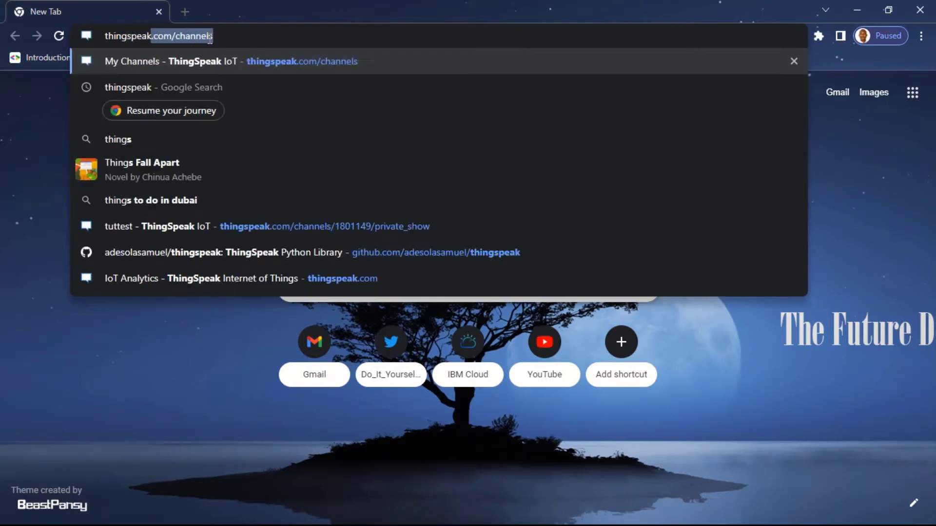
{"action": "left_click", "coordinate": [166, 239]}
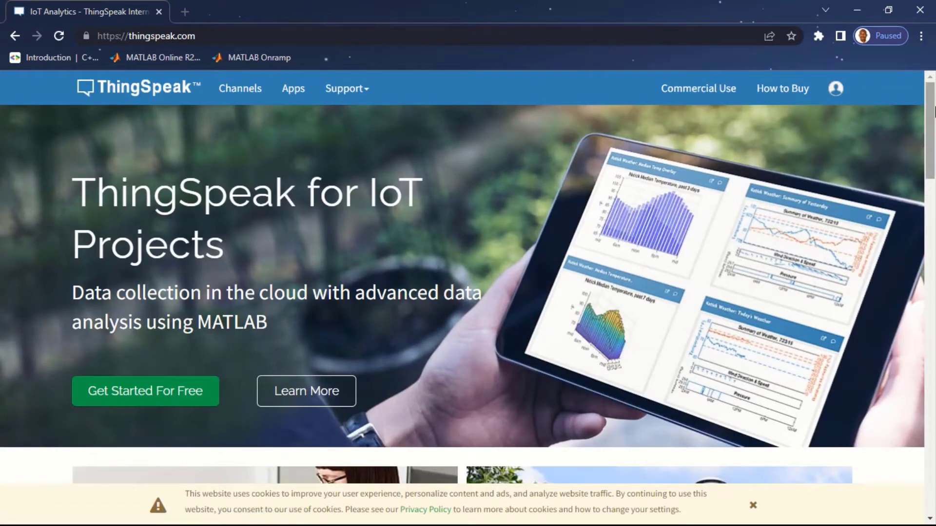
{"action": "left_click", "coordinate": [753, 507]}
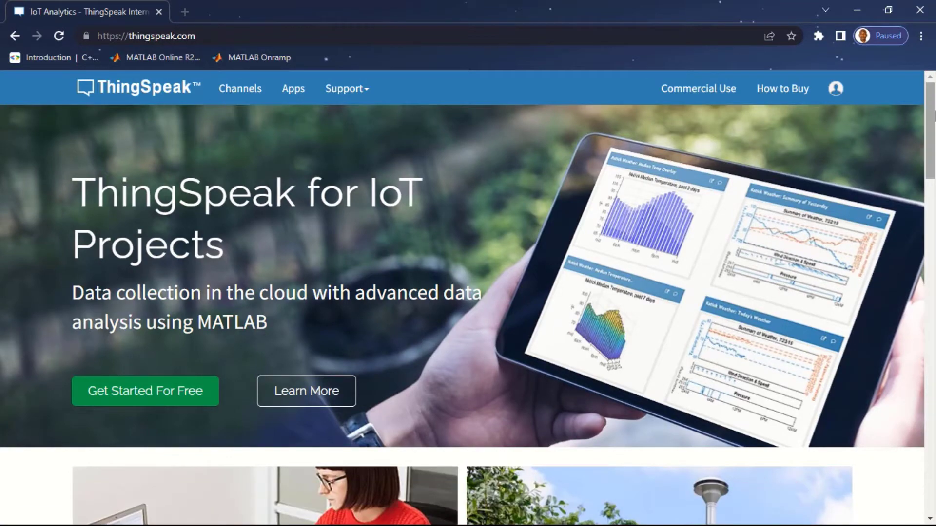
Go to the ThingSpeak sign-in page and submit the MathWorks account's e-mail address
{"action": "mouse_move", "coordinate": [932, 113]}
{"action": "left_mouse_down"}
{"action": "mouse_move", "coordinate": [933, 172]}
{"action": "mouse_move", "coordinate": [932, 104]}
{"action": "left_mouse_up"}
{"action": "left_click_drag", "start_coordinate": [931, 108], "coordinate": [929, 90]}
{"action": "left_click", "coordinate": [837, 88]}
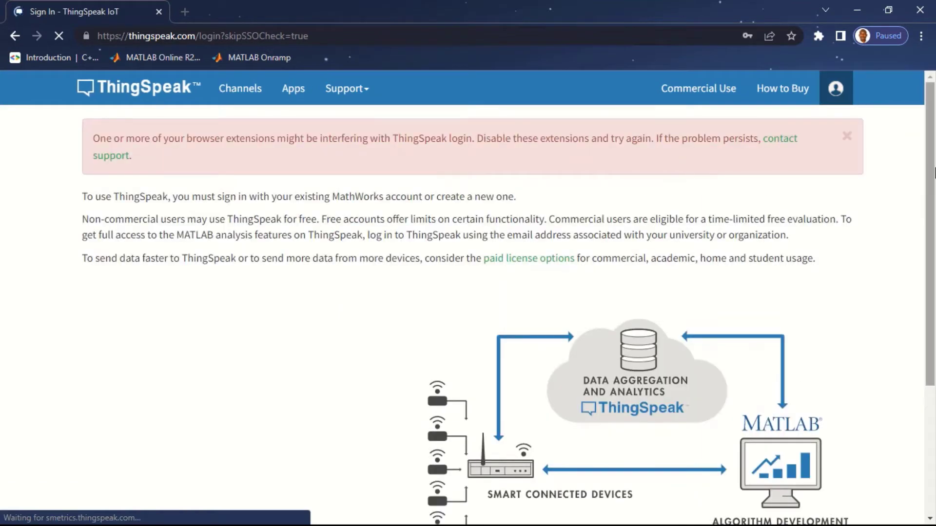
{"action": "scroll", "coordinate": [935, 210], "scroll_direction": "down", "scroll_amount": 1}
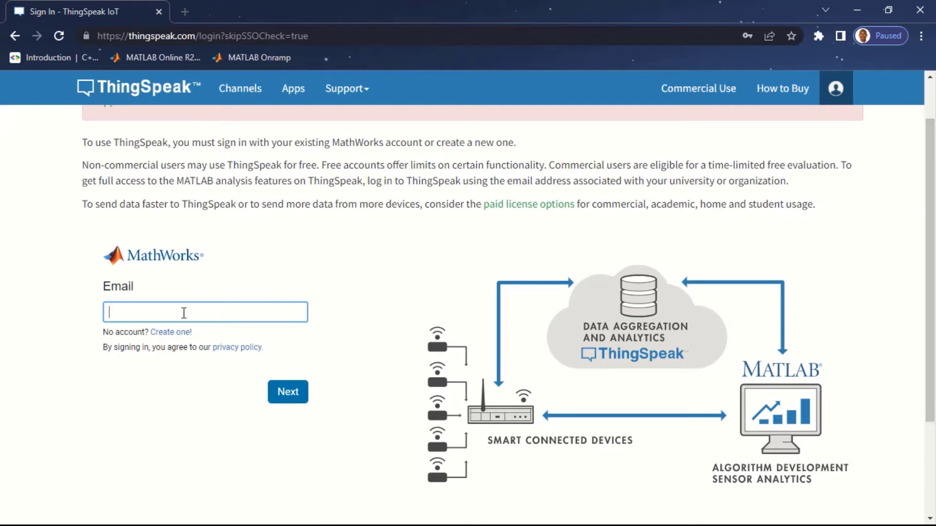
{"action": "type", "text": "ad"}
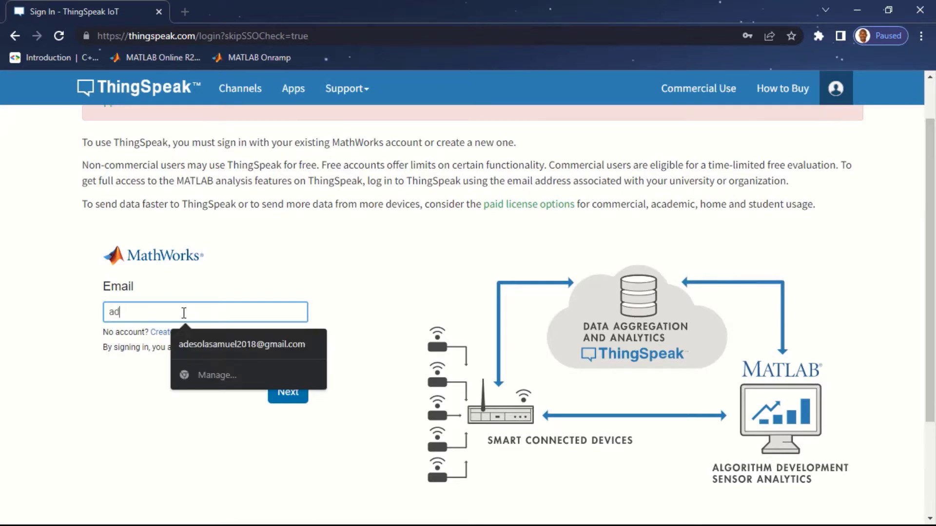
{"action": "left_click", "coordinate": [229, 350]}
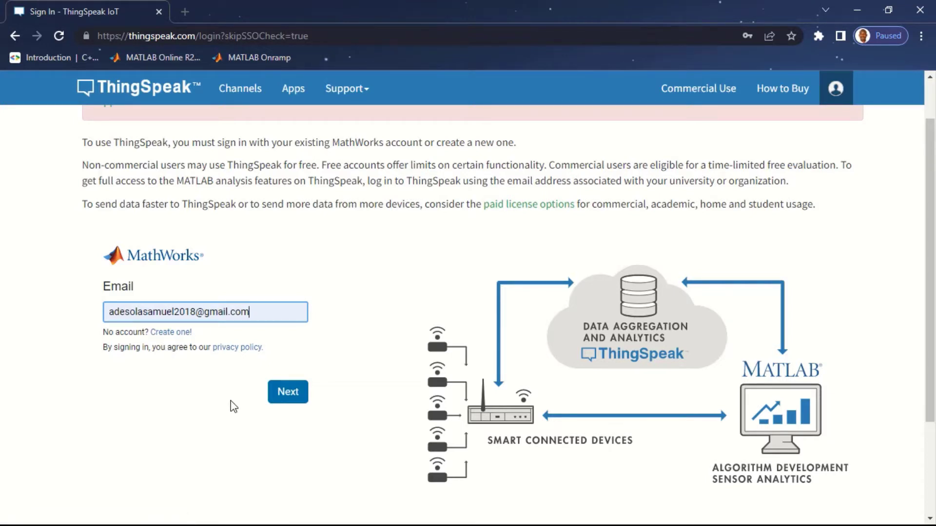
{"action": "left_click", "coordinate": [288, 394]}
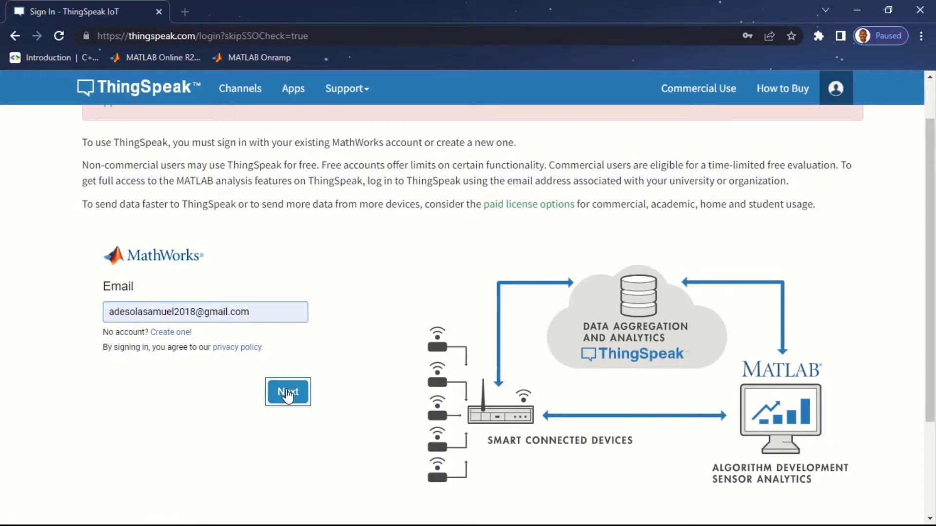
Fill in the saved account password and sign in
{"action": "left_click", "coordinate": [216, 334]}
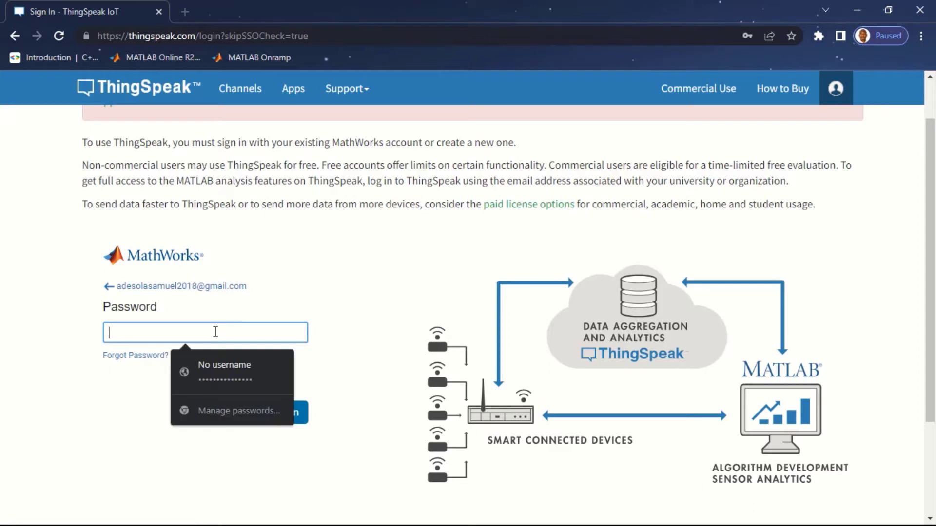
{"action": "left_click", "coordinate": [219, 363]}
{"action": "left_click", "coordinate": [275, 409]}
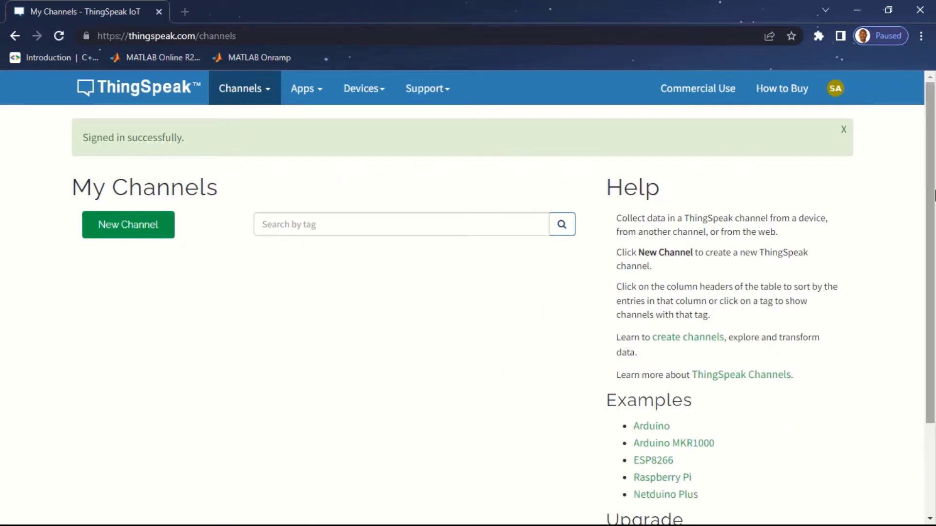
Start a new channel and name it "ESP8266 Weather Monitor"
{"action": "left_click_drag", "start_coordinate": [934, 195], "coordinate": [907, 159]}
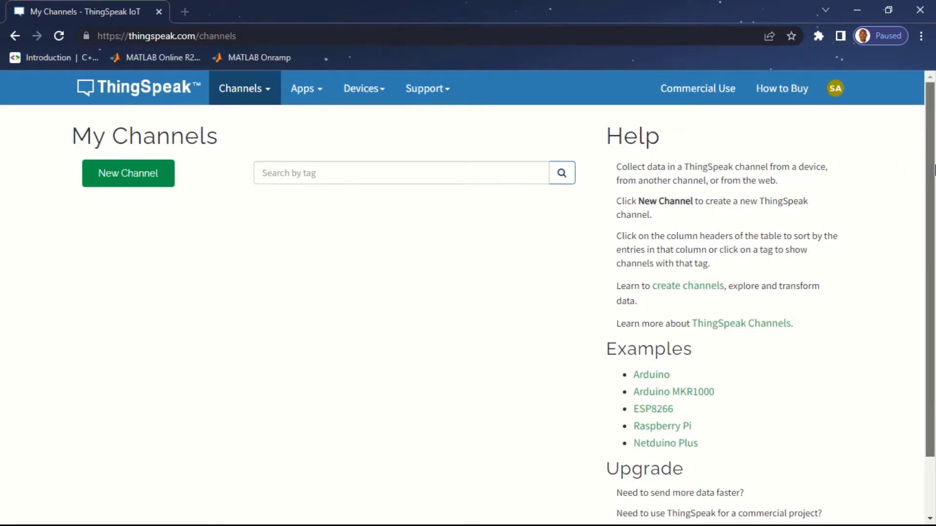
{"action": "left_click", "coordinate": [127, 185]}
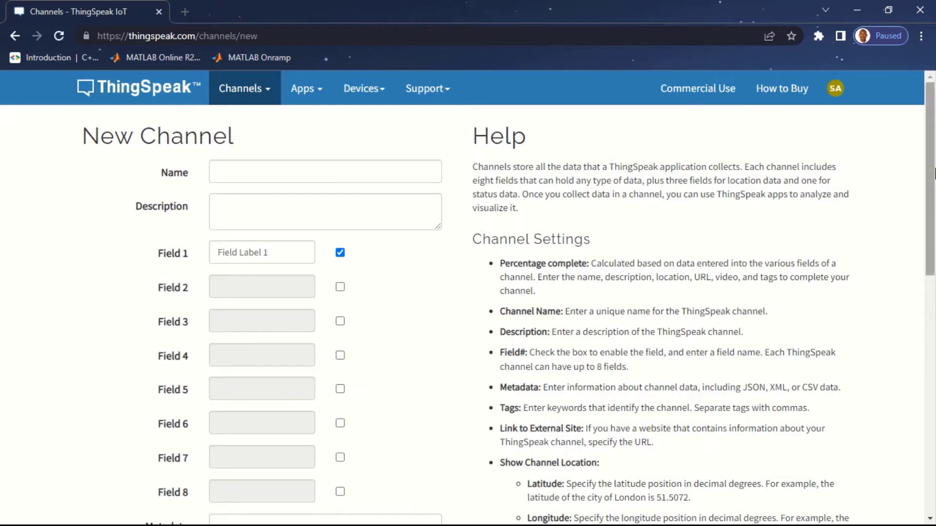
{"action": "mouse_move", "coordinate": [934, 173]}
{"action": "left_mouse_down"}
{"action": "mouse_move", "coordinate": [934, 210]}
{"action": "mouse_move", "coordinate": [934, 173]}
{"action": "left_mouse_up"}
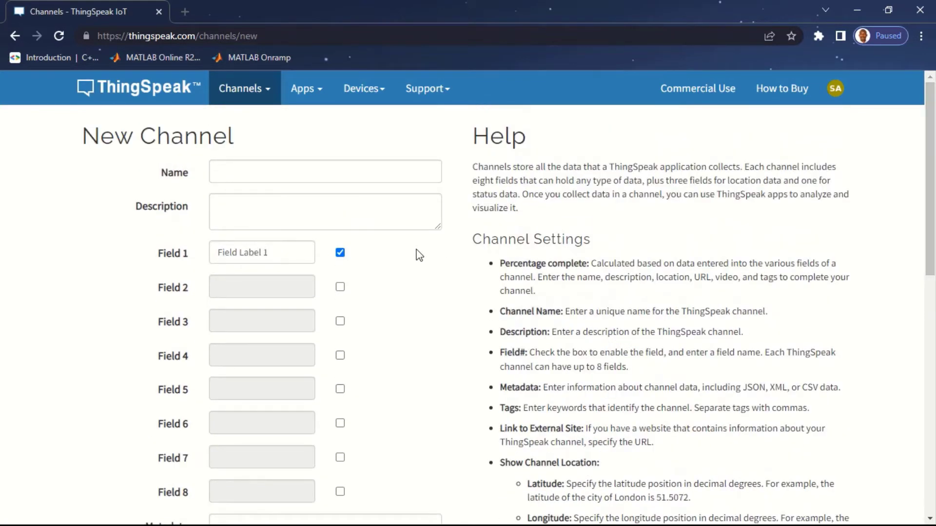
{"action": "left_click", "coordinate": [270, 176]}
{"action": "type", "text": "E"}
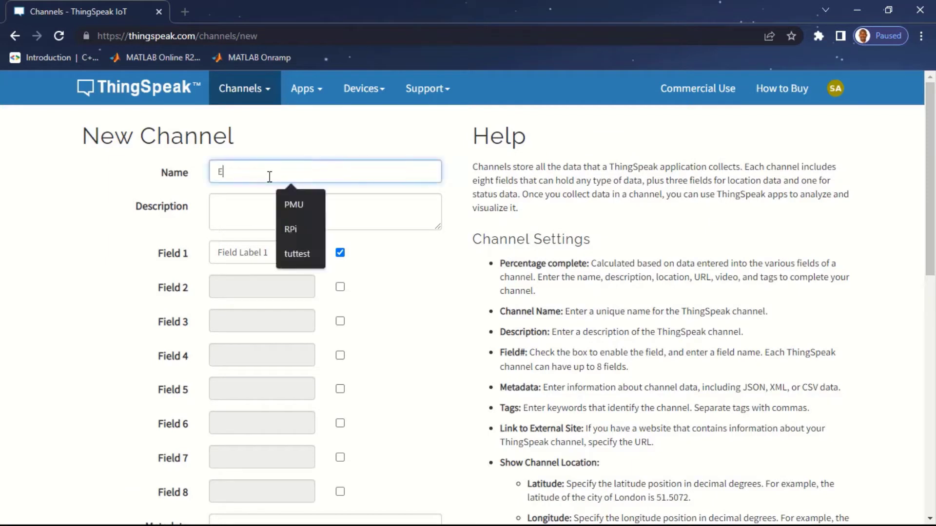
{"action": "type", "text": "SP8266"}
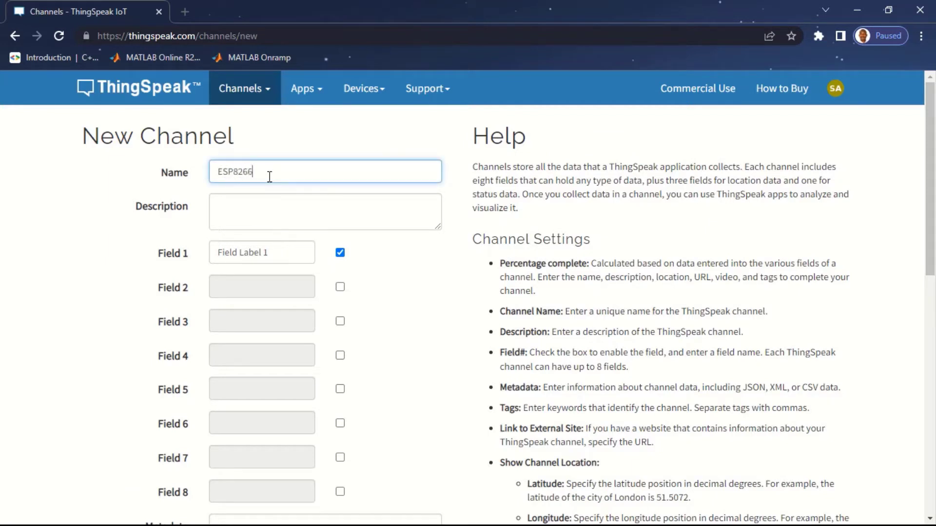
{"action": "type", "text": " Waetger Moni"}
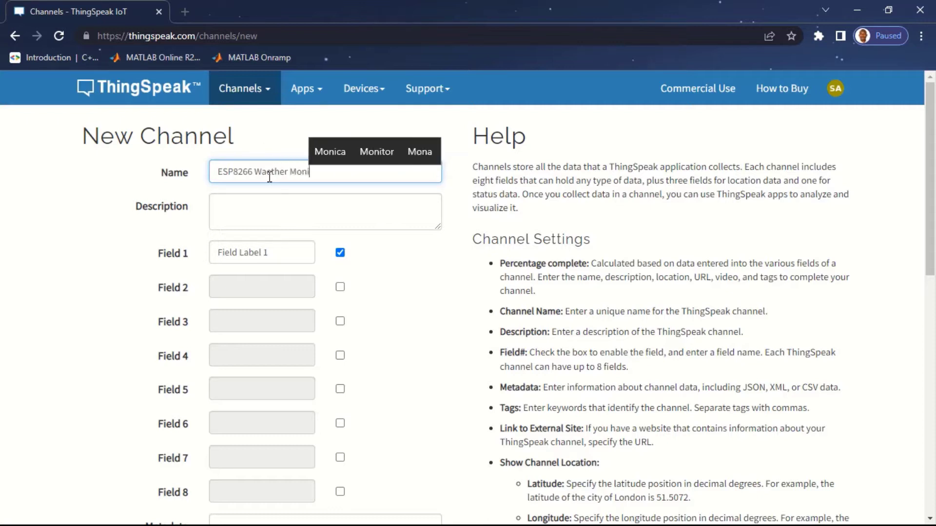
{"action": "type", "text": "tor"}
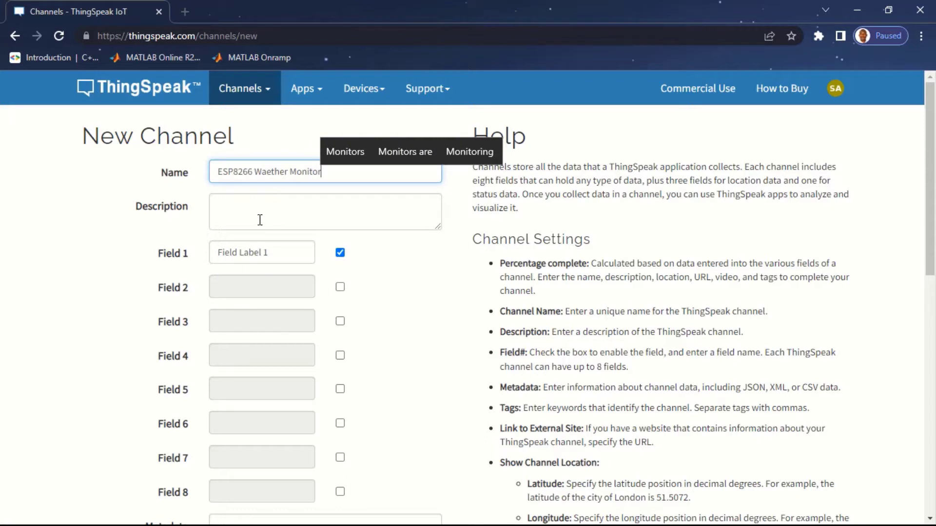
{"action": "left_click", "coordinate": [268, 174]}
{"action": "key", "text": "BackSpace"}
{"action": "type", "text": "a"}
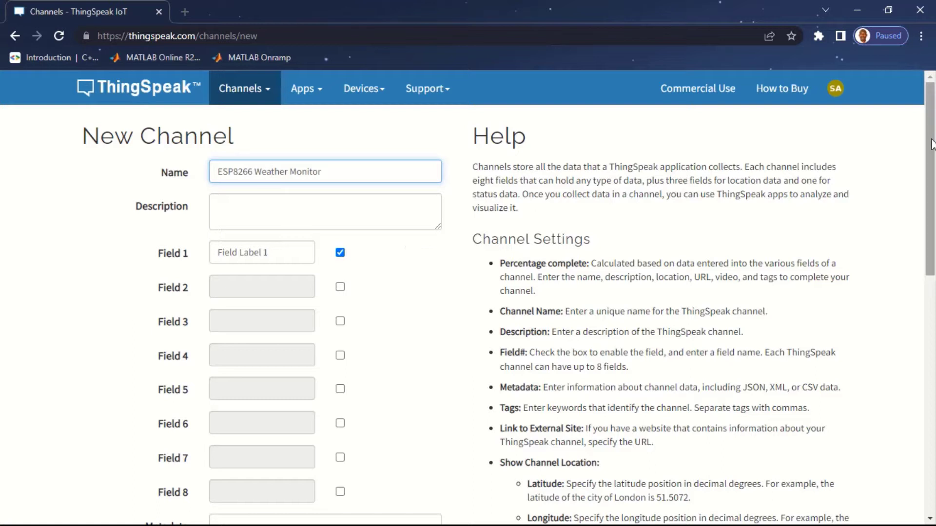
Enable Field 2 for the channel and label Field 1 "Temperature" and Field 2 "Humidity"
{"action": "left_click_drag", "start_coordinate": [933, 146], "coordinate": [933, 170]}
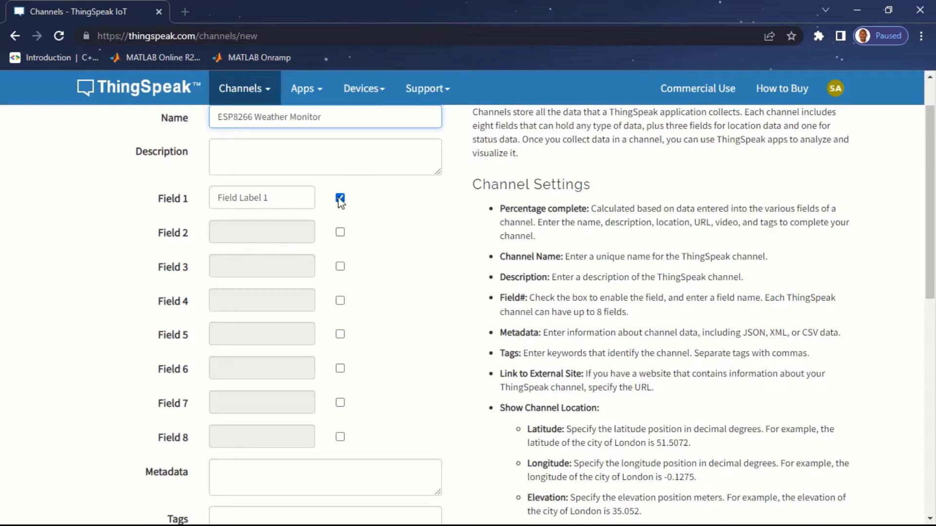
{"action": "left_click", "coordinate": [340, 232]}
{"action": "left_click_drag", "start_coordinate": [278, 200], "coordinate": [194, 205]}
{"action": "type", "text": "T"}
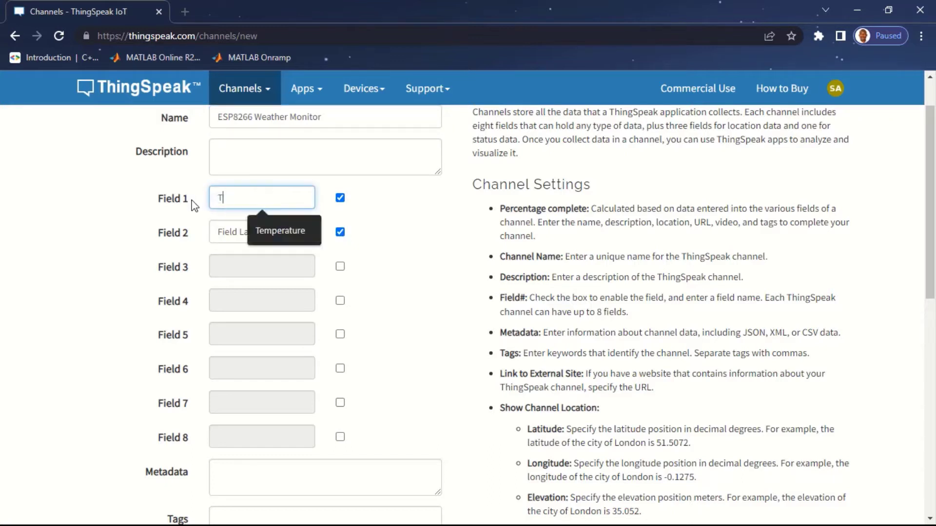
{"action": "type", "text": "emperature"}
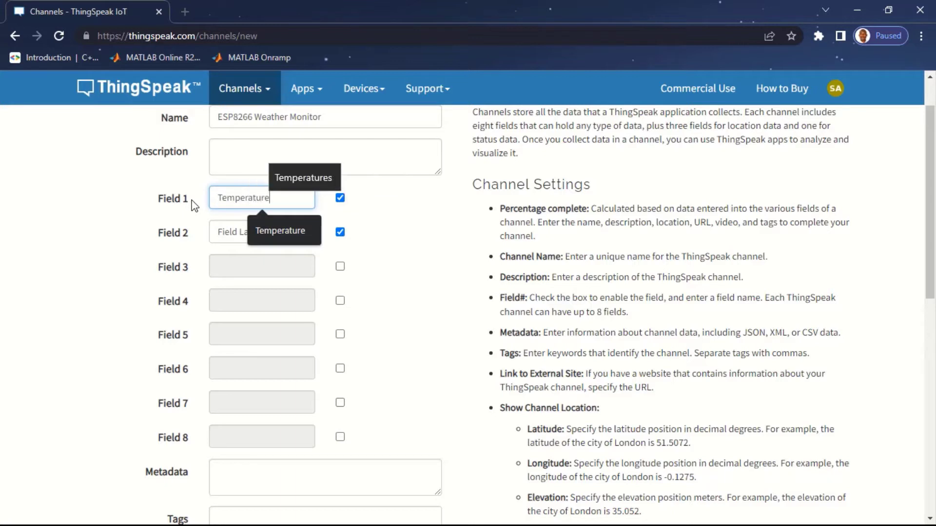
{"action": "left_click", "coordinate": [242, 232]}
{"action": "left_click_drag", "start_coordinate": [273, 228], "coordinate": [184, 232]}
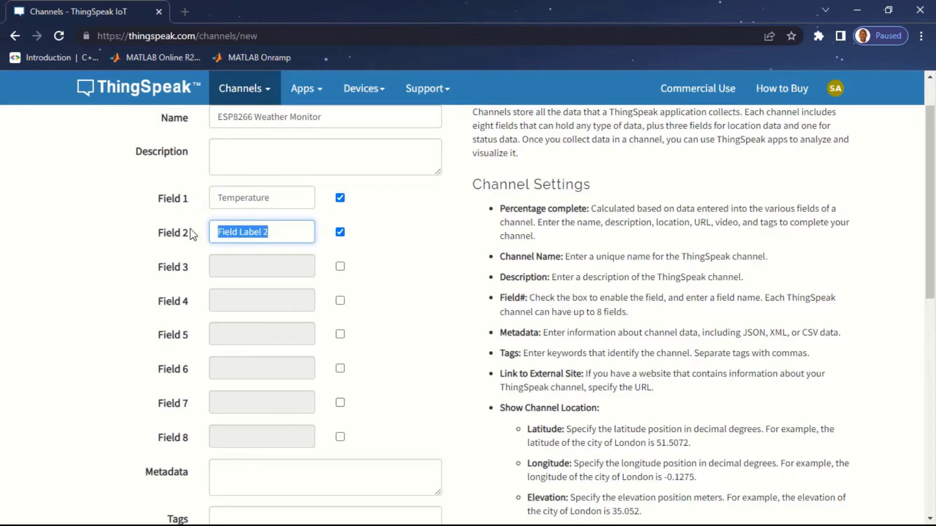
{"action": "type", "text": "Humidity"}
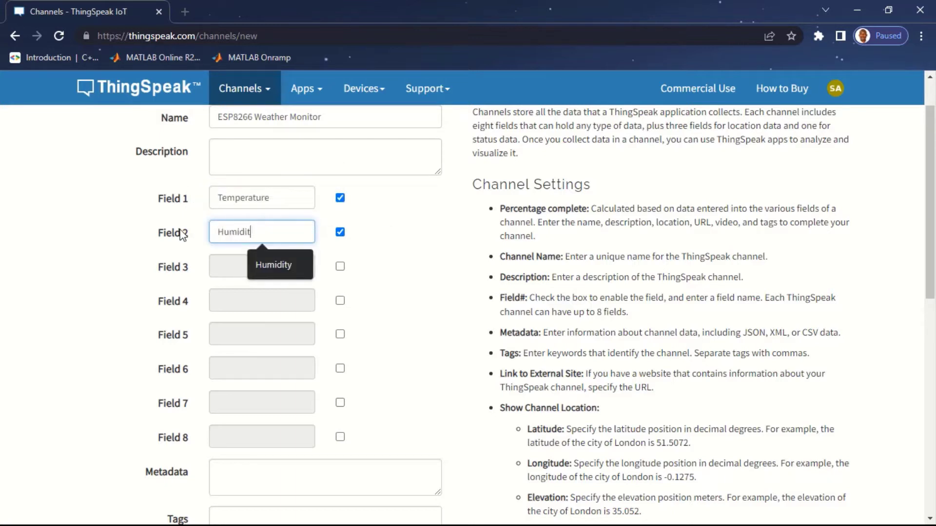
{"action": "left_click", "coordinate": [446, 235]}
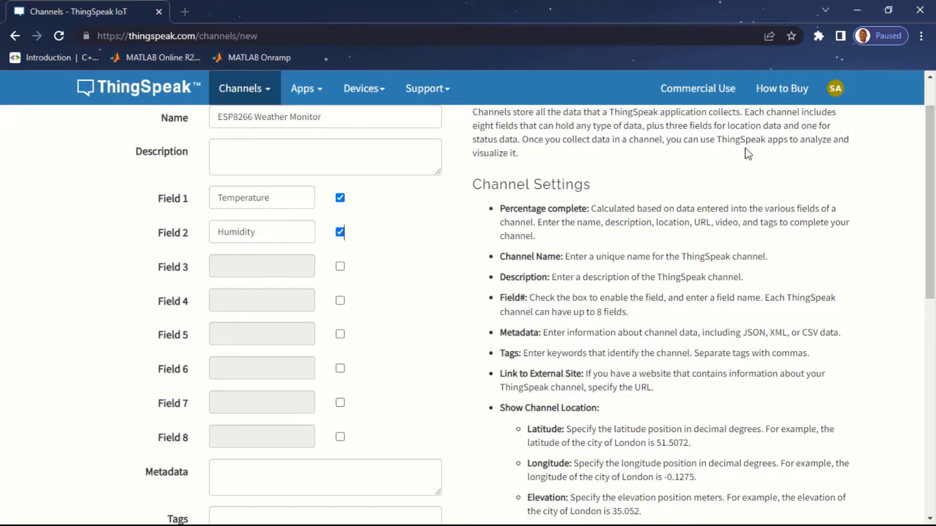
{"action": "left_click_drag", "start_coordinate": [933, 176], "coordinate": [933, 297]}
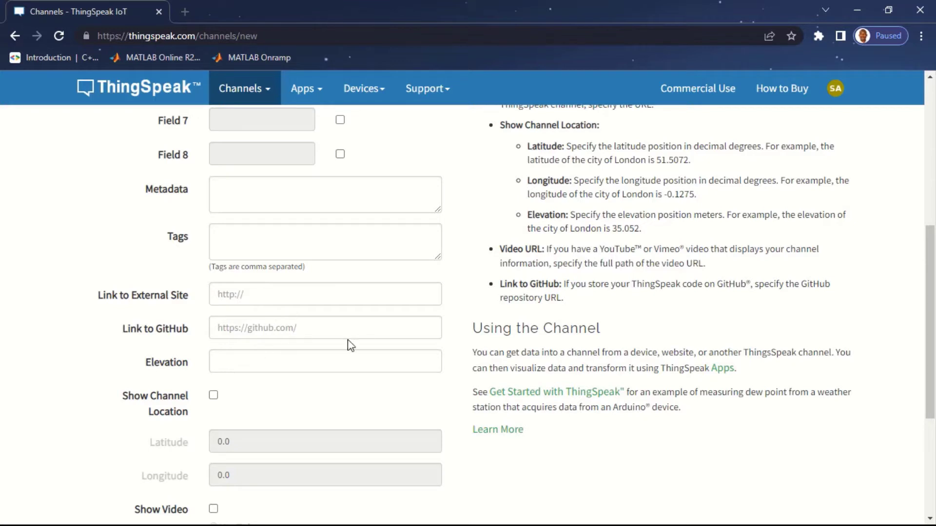
{"action": "left_click_drag", "start_coordinate": [929, 300], "coordinate": [928, 368]}
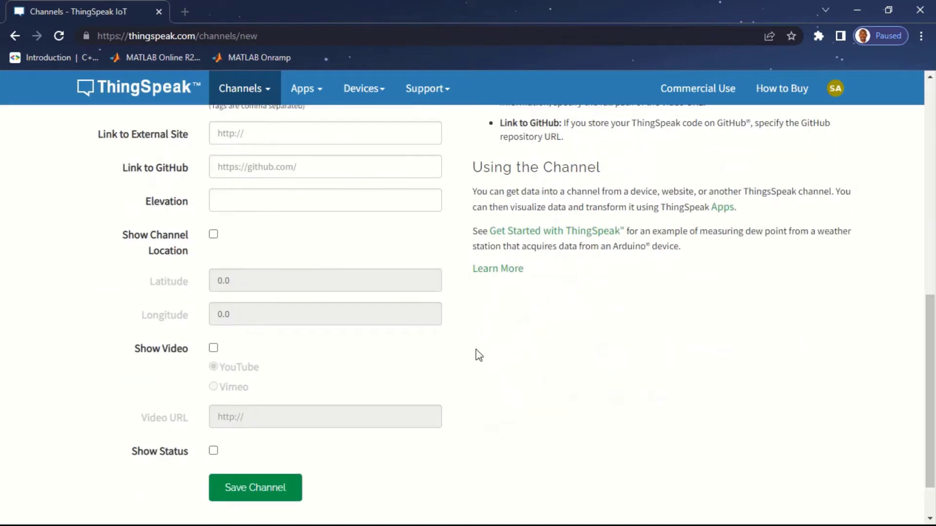
{"action": "left_click", "coordinate": [213, 235]}
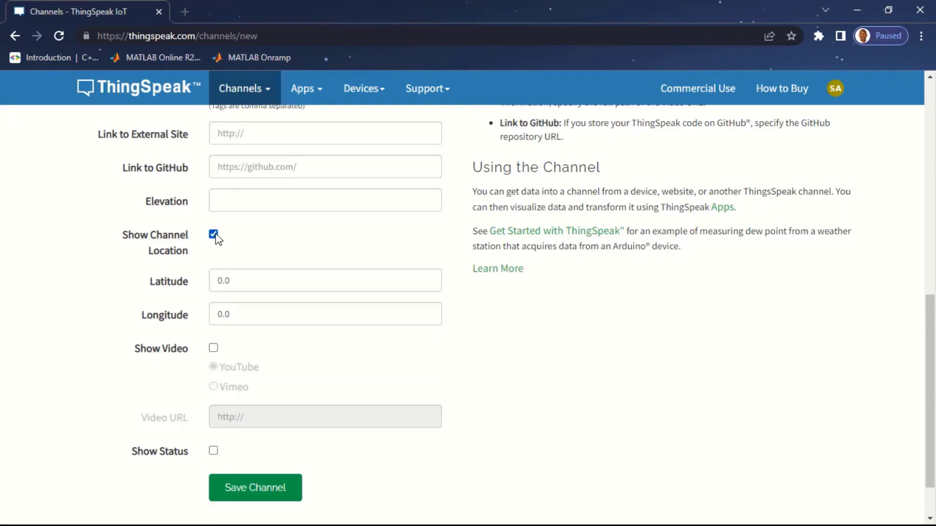
{"action": "left_click", "coordinate": [213, 348]}
{"action": "left_click", "coordinate": [257, 420]}
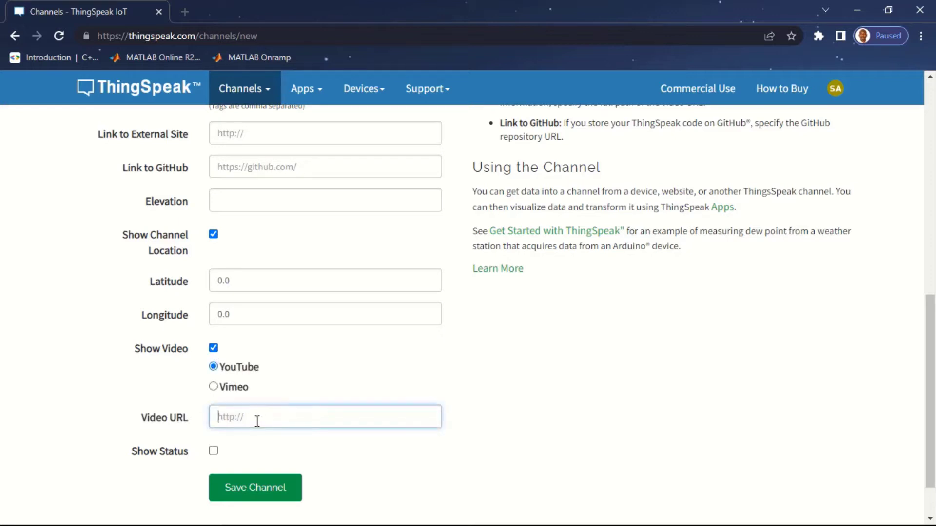
{"action": "left_click", "coordinate": [214, 348]}
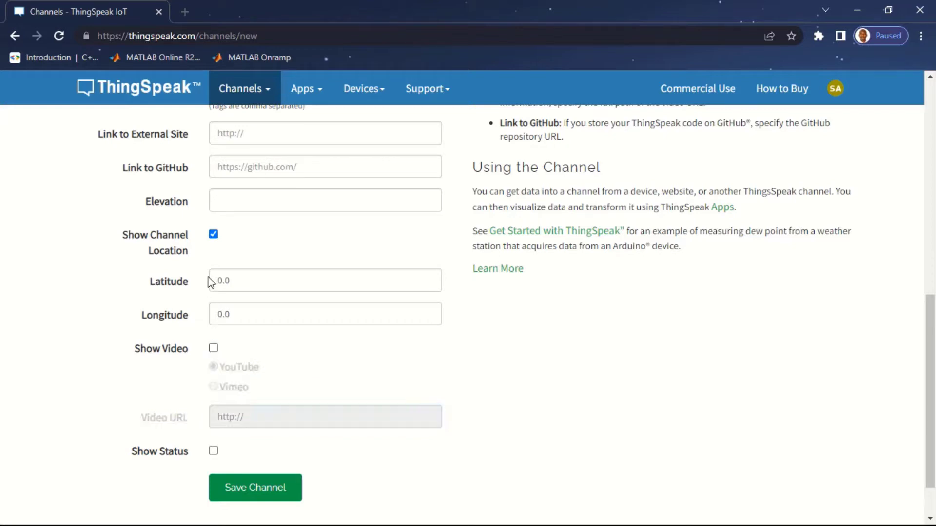
{"action": "left_click", "coordinate": [214, 235]}
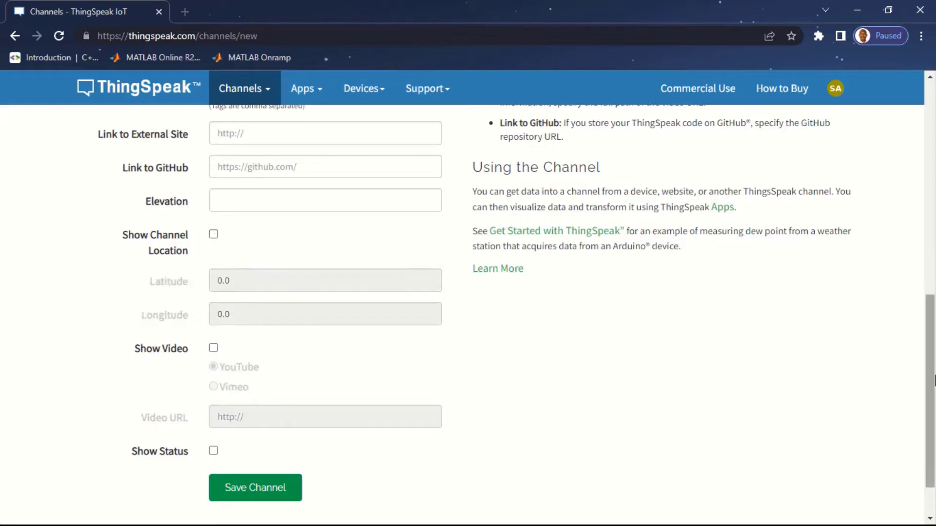
Enter "Learning Thingspeak" as the new channel's description
{"action": "left_click_drag", "start_coordinate": [933, 373], "coordinate": [934, 173]}
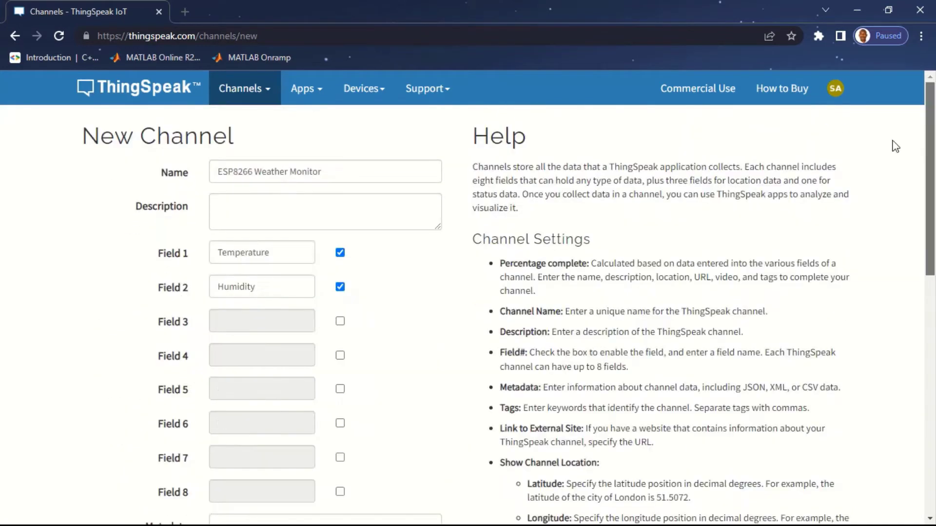
{"action": "left_click", "coordinate": [257, 197]}
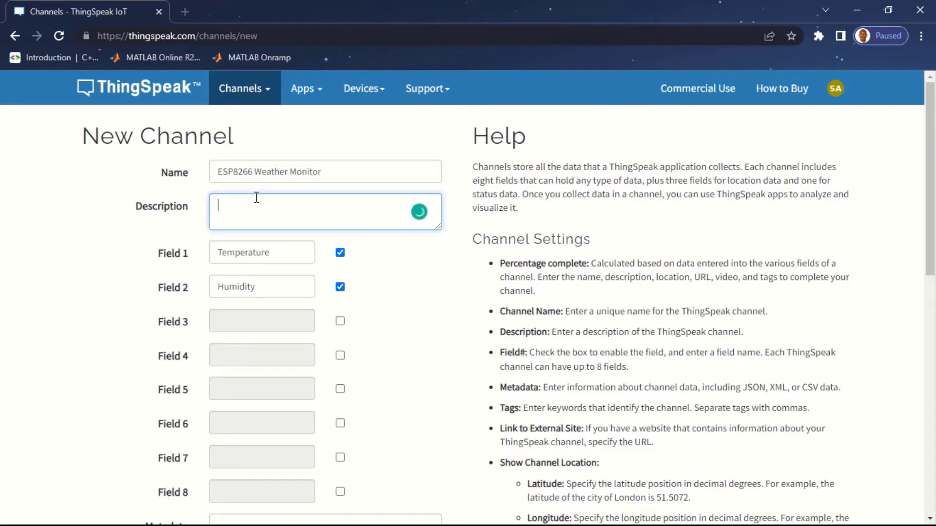
{"action": "type", "text": "Learning Thingspeak"}
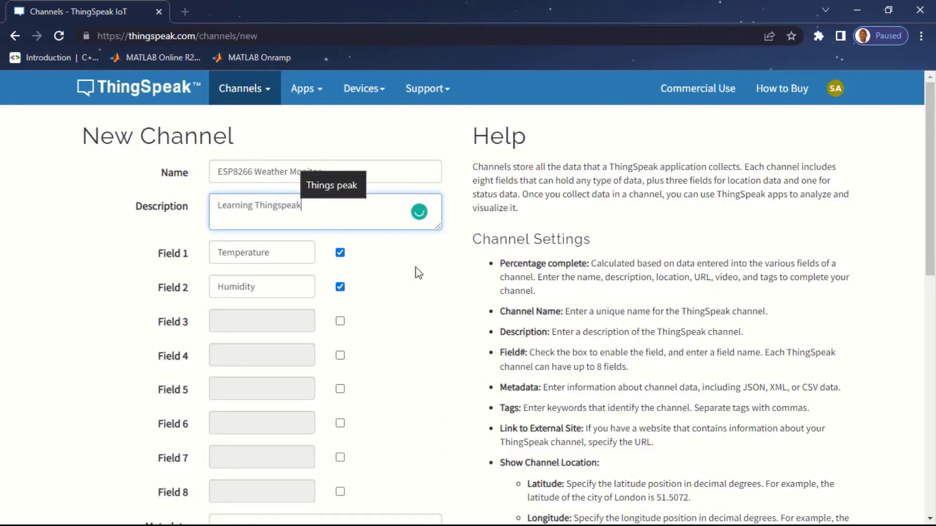
{"action": "left_click", "coordinate": [435, 257]}
{"action": "left_click_drag", "start_coordinate": [930, 249], "coordinate": [917, 439]}
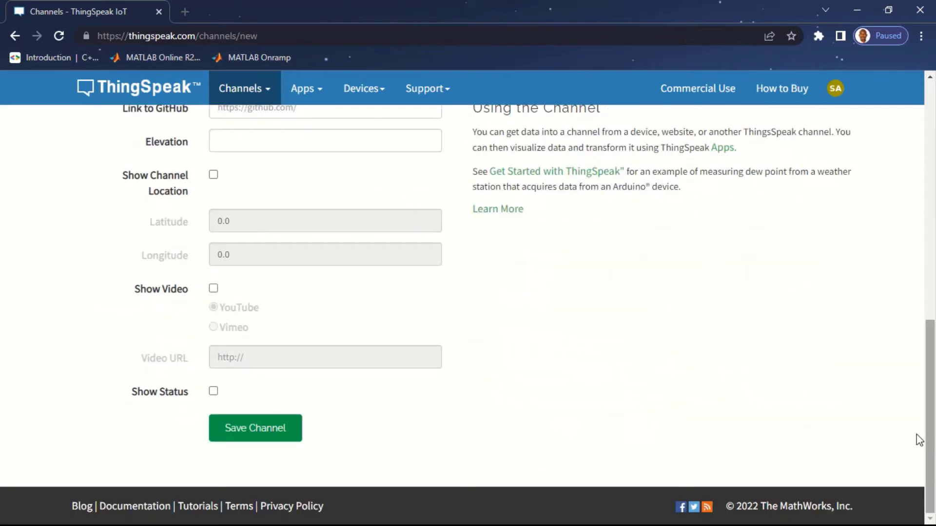
Save the new channel and review its ID, name, description and field charts in the private view
{"action": "left_click", "coordinate": [262, 431]}
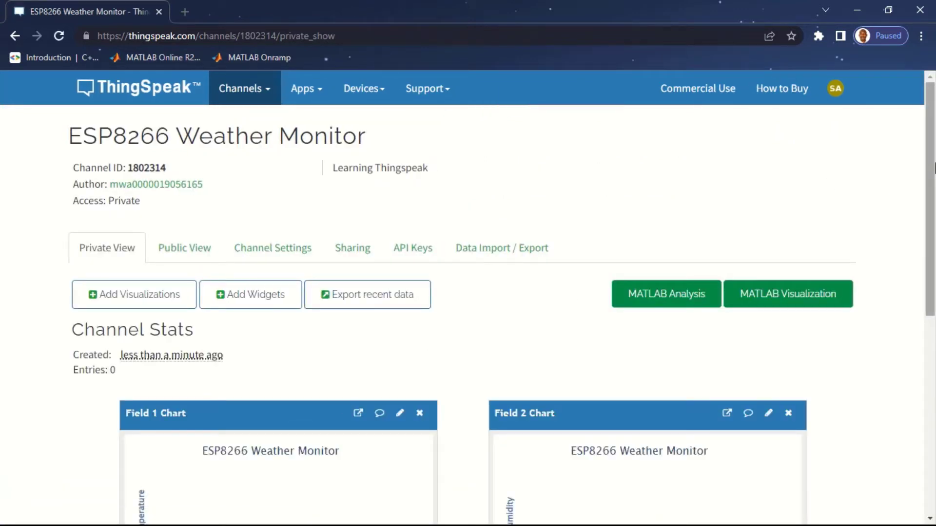
{"action": "left_click_drag", "start_coordinate": [934, 168], "coordinate": [933, 188]}
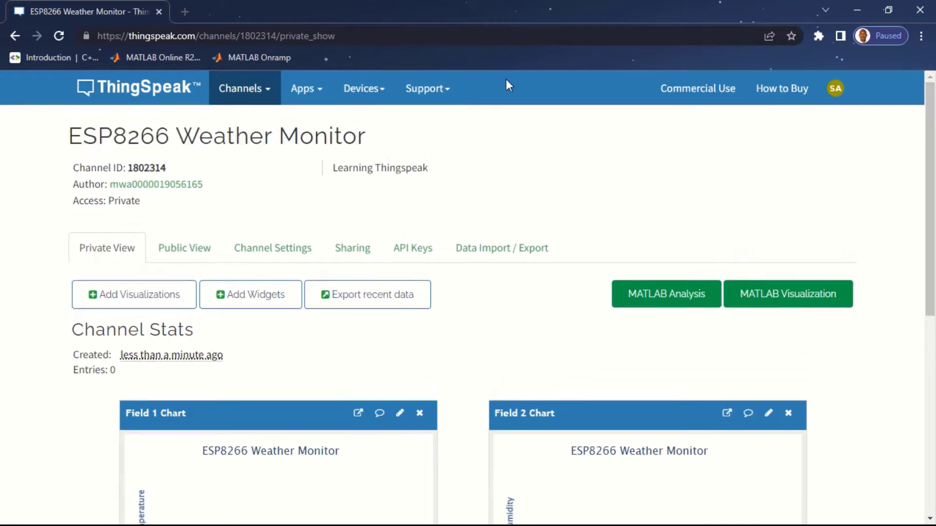
{"action": "double_click", "coordinate": [146, 168]}
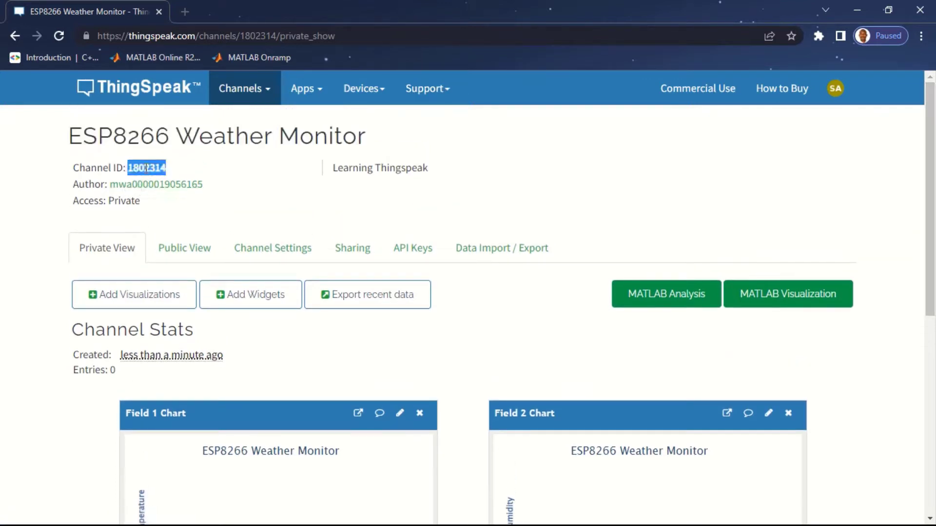
{"action": "left_click", "coordinate": [223, 161]}
{"action": "left_click_drag", "start_coordinate": [372, 134], "coordinate": [26, 145]}
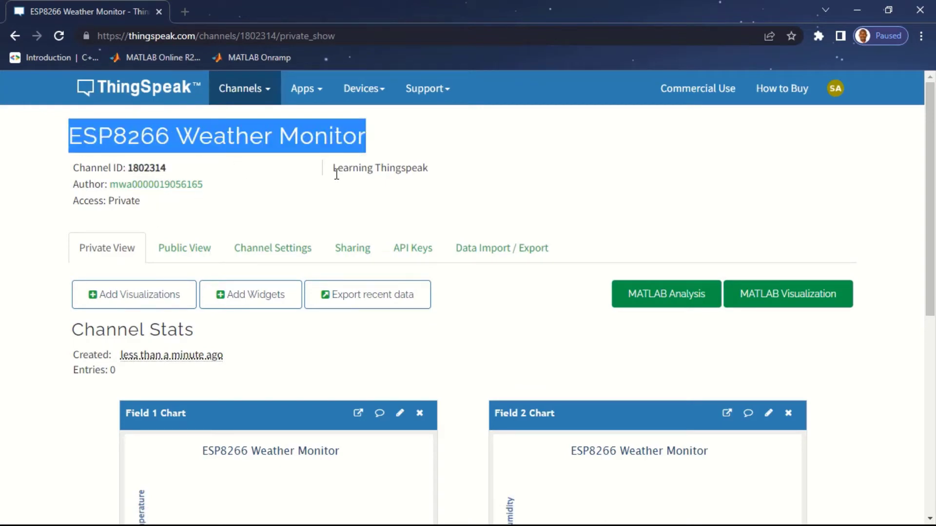
{"action": "left_click_drag", "start_coordinate": [335, 171], "coordinate": [476, 175]}
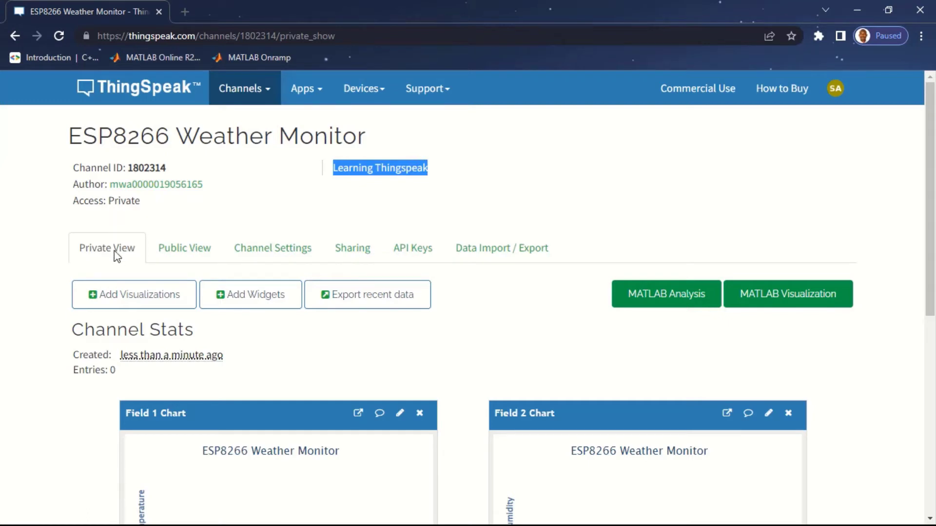
{"action": "left_click_drag", "start_coordinate": [933, 121], "coordinate": [934, 178]}
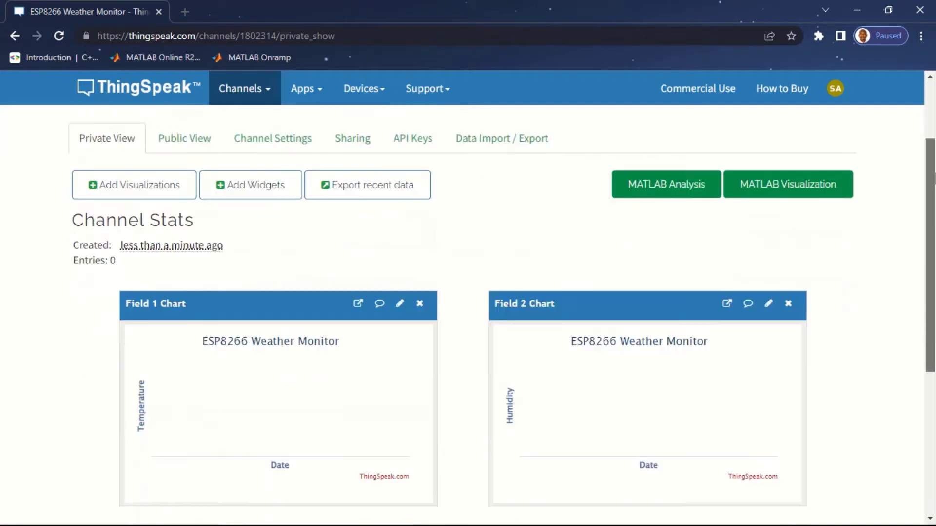
Examine the channel's public view and its full settings form, including the clear and delete options
{"action": "left_click", "coordinate": [188, 145]}
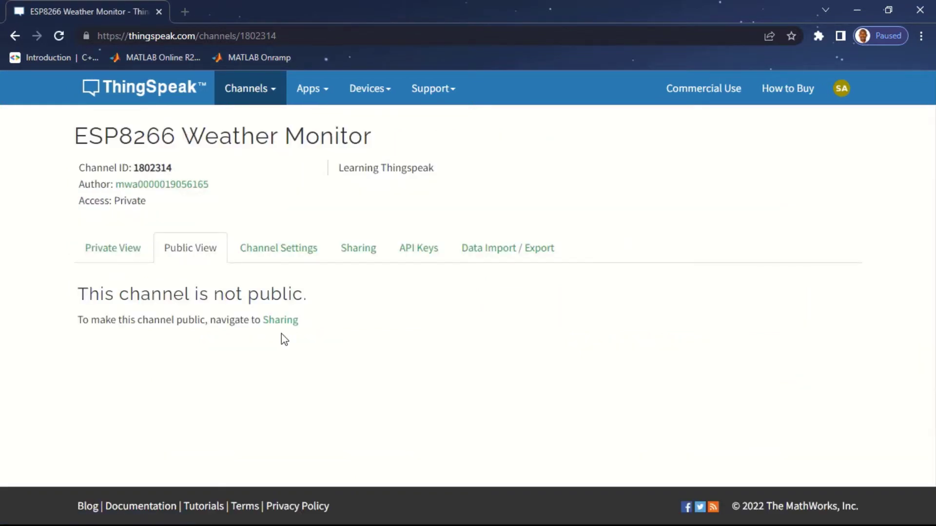
{"action": "left_click", "coordinate": [296, 252]}
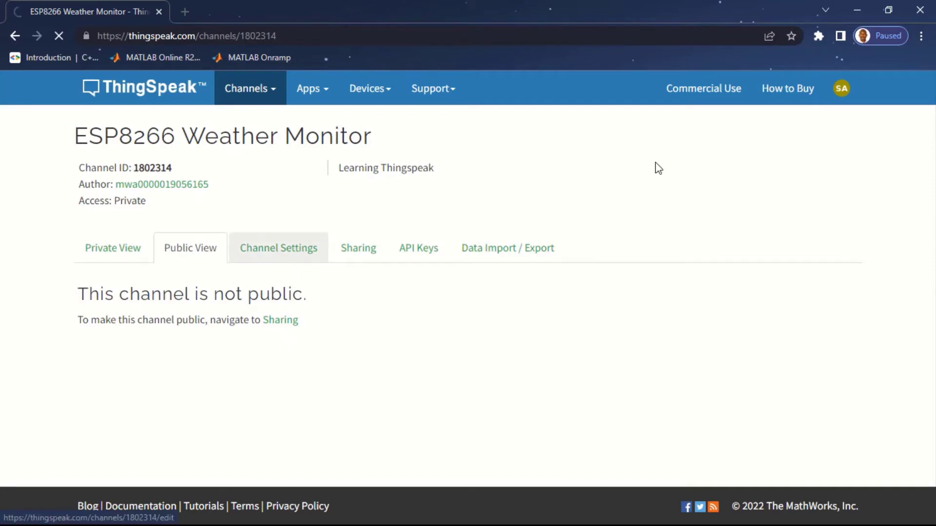
{"action": "scroll", "coordinate": [934, 236], "scroll_direction": "down", "scroll_amount": 5}
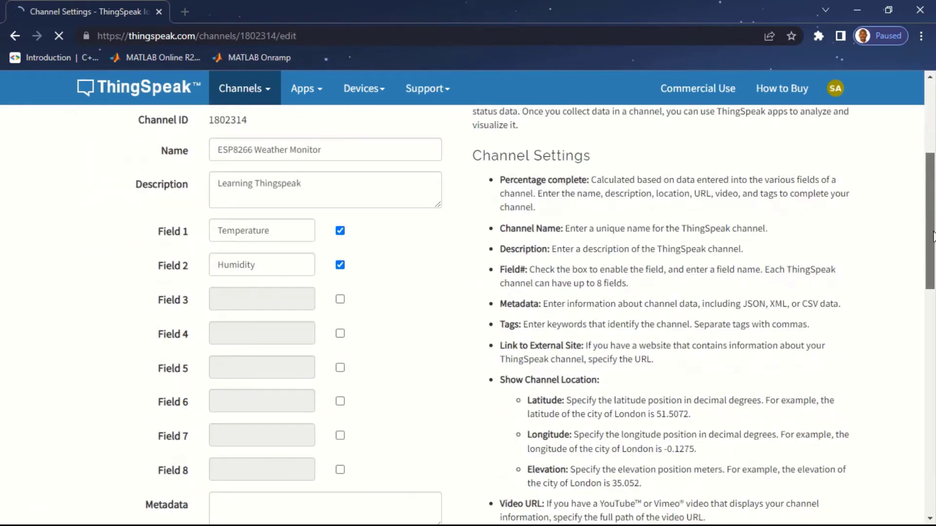
{"action": "left_click_drag", "start_coordinate": [934, 237], "coordinate": [932, 463]}
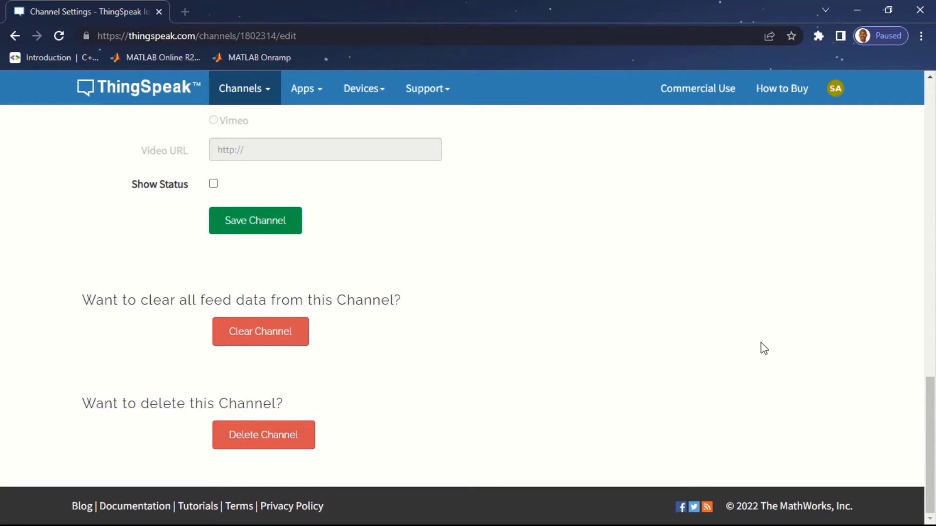
{"action": "left_click_drag", "start_coordinate": [931, 443], "coordinate": [931, 146]}
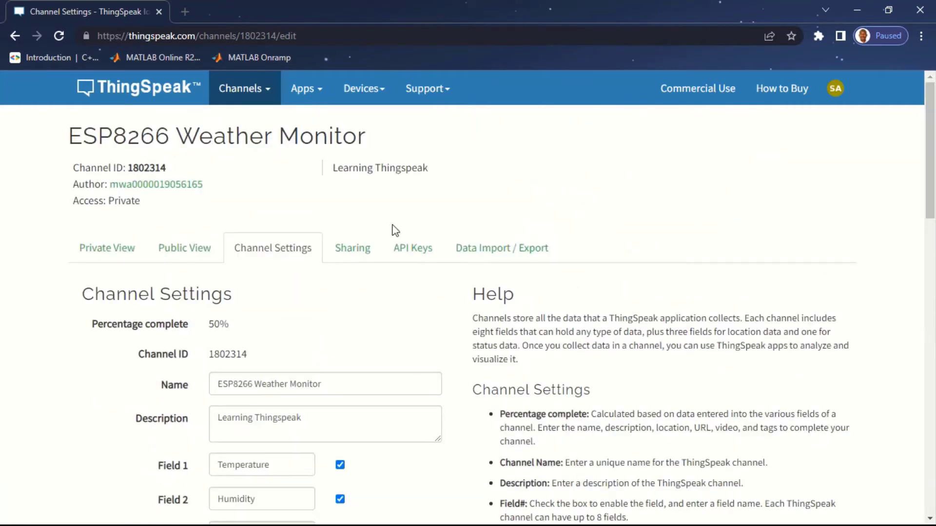
Examine the channel's sharing options, its write and read API keys, and the sample API requests
{"action": "left_click", "coordinate": [349, 257]}
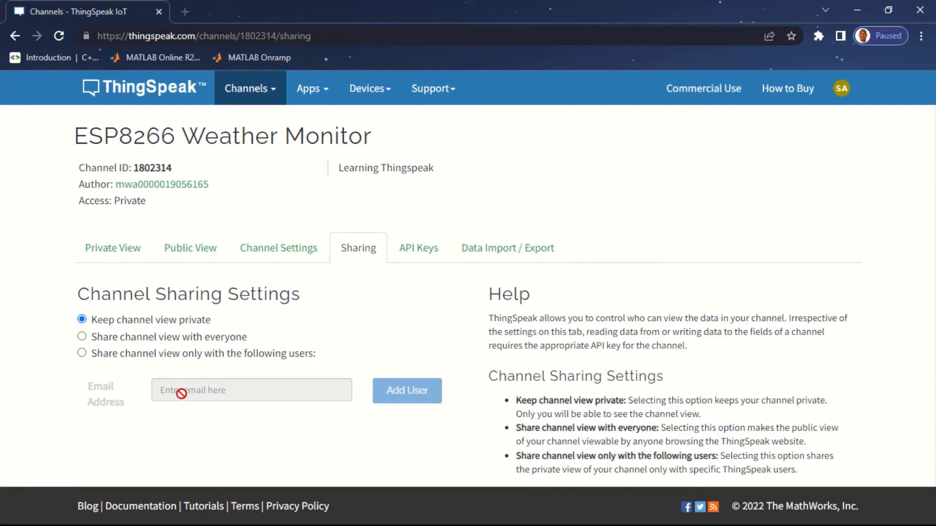
{"action": "left_click", "coordinate": [410, 253]}
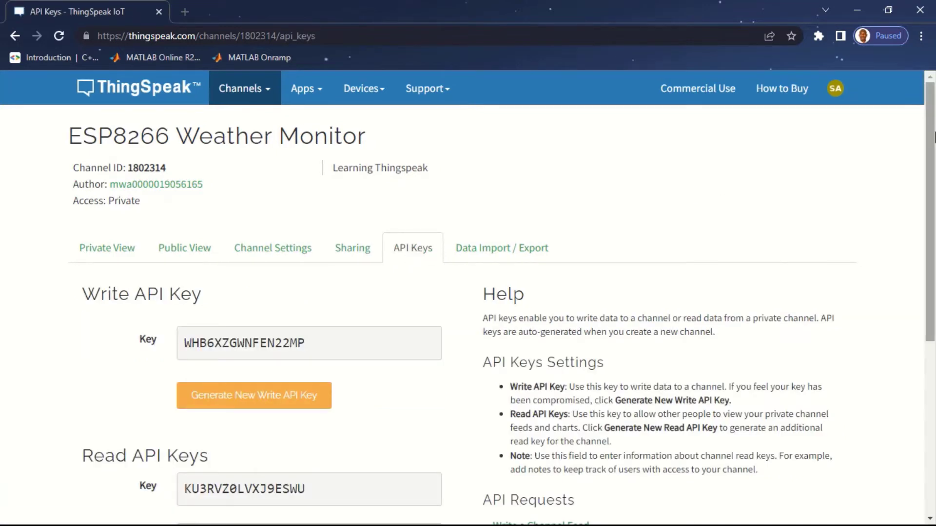
{"action": "left_click_drag", "start_coordinate": [934, 137], "coordinate": [934, 222]}
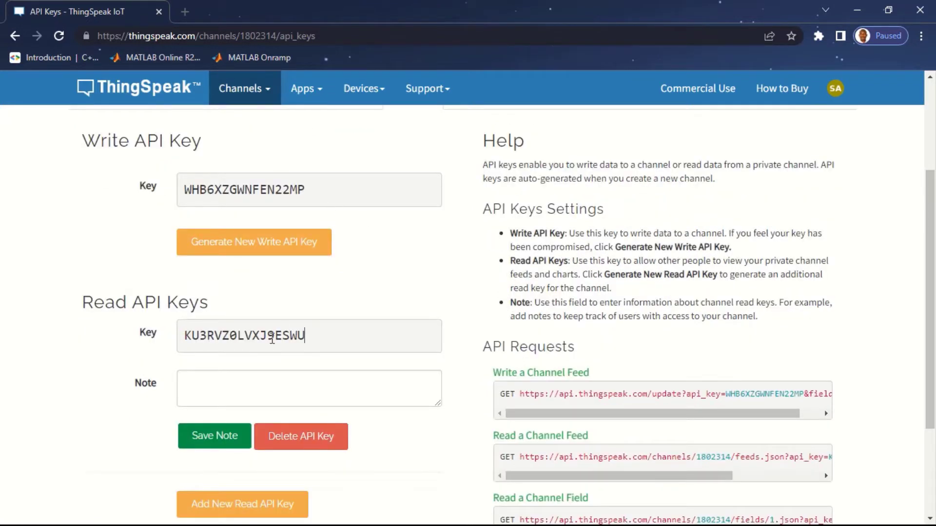
{"action": "left_click_drag", "start_coordinate": [303, 337], "coordinate": [141, 353]}
{"action": "left_click", "coordinate": [472, 386]}
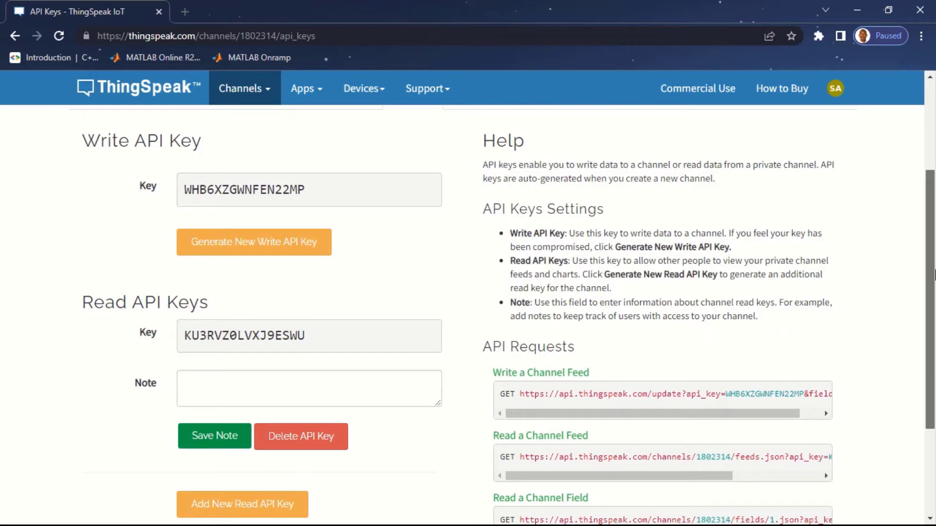
{"action": "left_click_drag", "start_coordinate": [934, 275], "coordinate": [935, 358]}
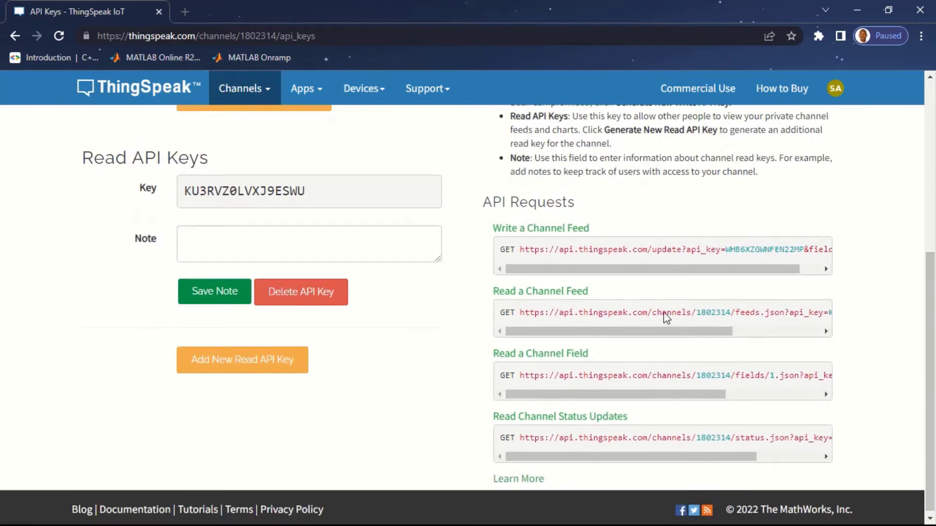
{"action": "mouse_move", "coordinate": [656, 397]}
{"action": "left_mouse_down"}
{"action": "mouse_move", "coordinate": [723, 391]}
{"action": "mouse_move", "coordinate": [656, 415]}
{"action": "left_mouse_up"}
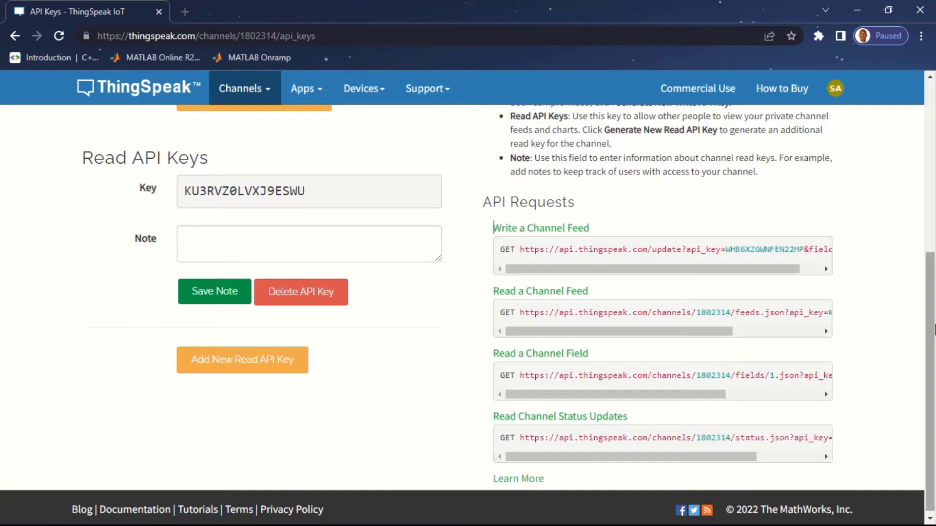
{"action": "left_click_drag", "start_coordinate": [934, 330], "coordinate": [932, 149]}
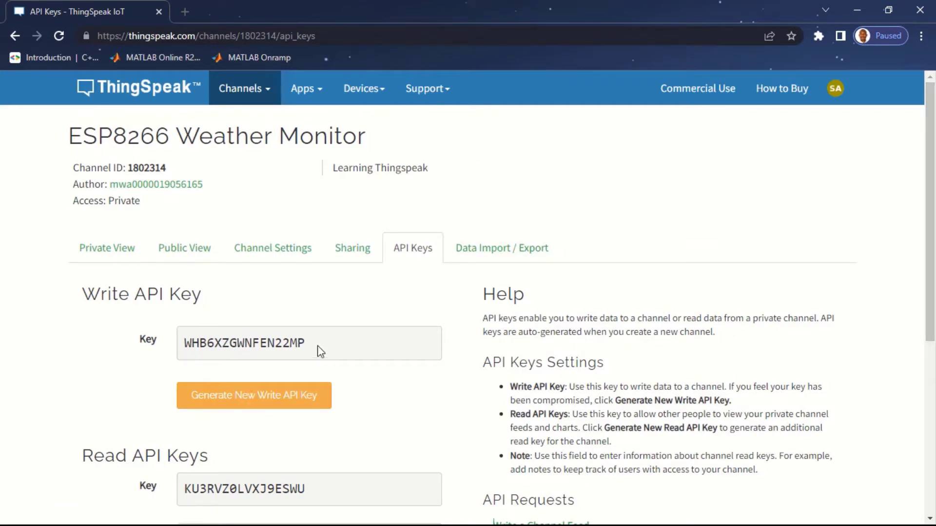
Examine the channel's CSV data import and export options
{"action": "left_click", "coordinate": [515, 250]}
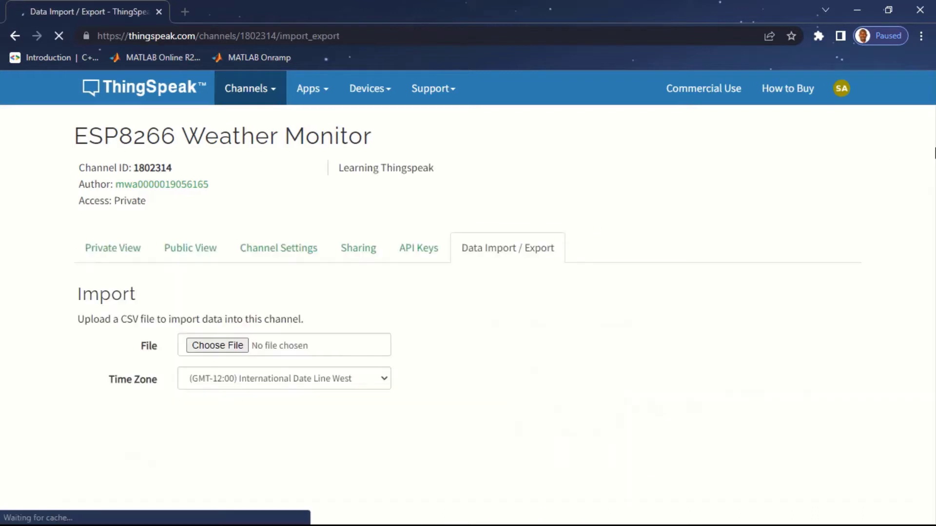
{"action": "left_click_drag", "start_coordinate": [934, 153], "coordinate": [934, 239]}
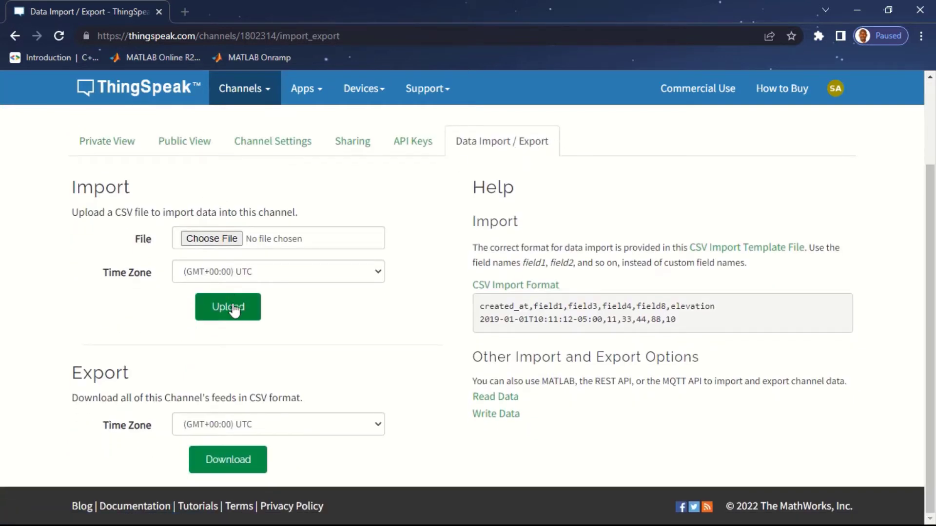
{"action": "left_click", "coordinate": [239, 465]}
{"action": "left_click_drag", "start_coordinate": [930, 336], "coordinate": [931, 248]}
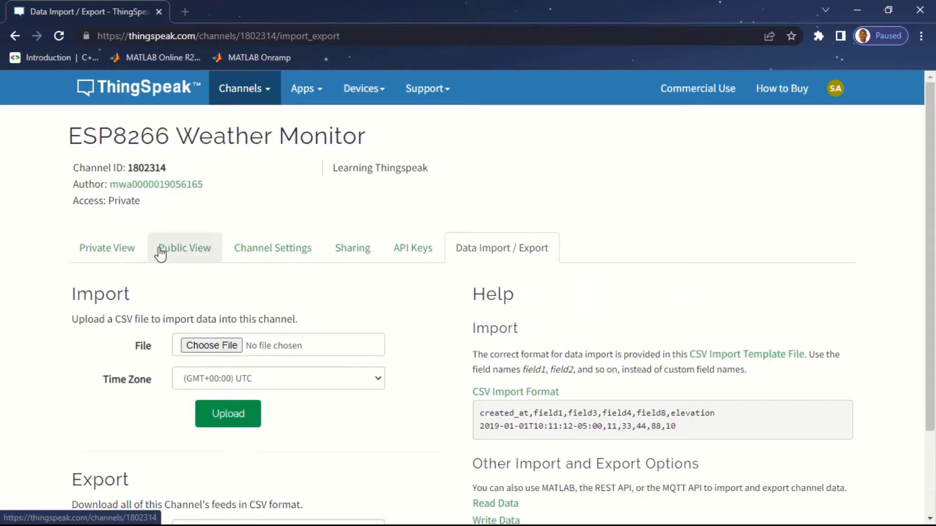
Return to the channel's private view and examine the Temperature and Humidity charts
{"action": "left_click", "coordinate": [107, 249]}
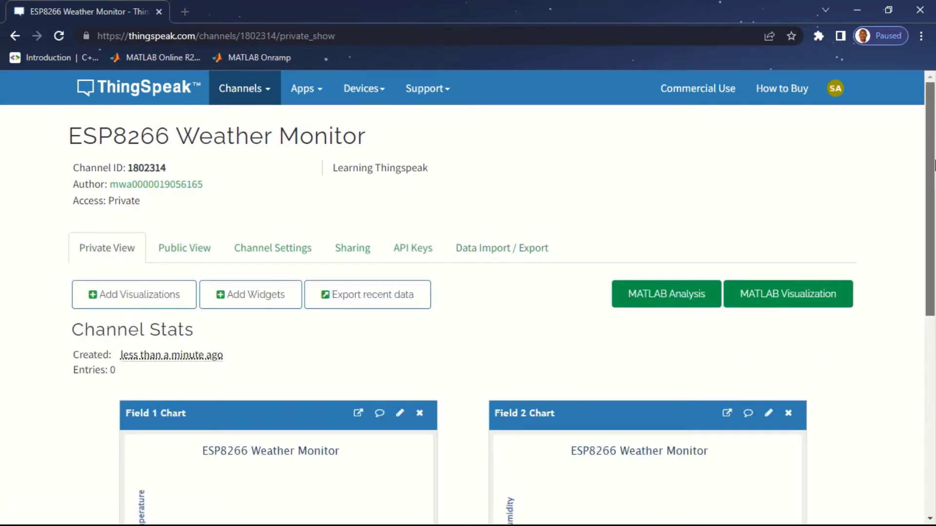
{"action": "left_click_drag", "start_coordinate": [933, 165], "coordinate": [933, 228]}
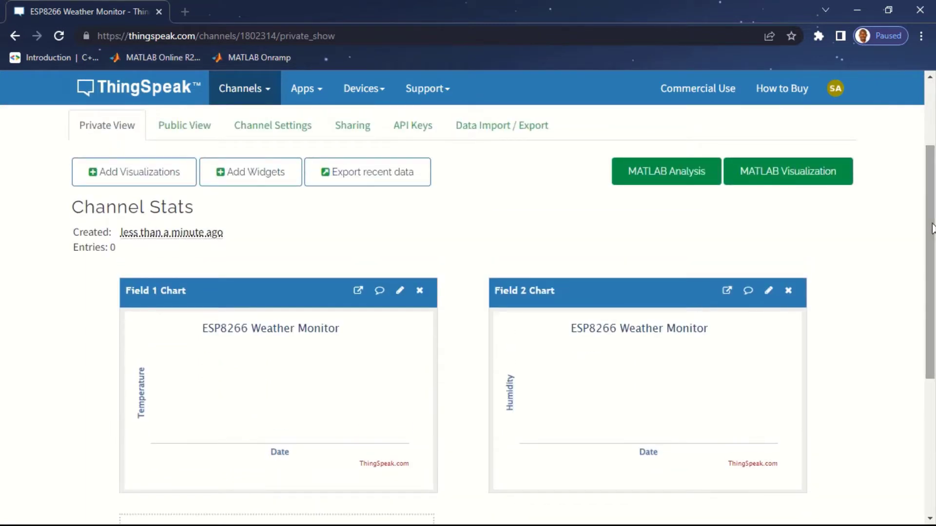
{"action": "left_click_drag", "start_coordinate": [932, 228], "coordinate": [933, 188]}
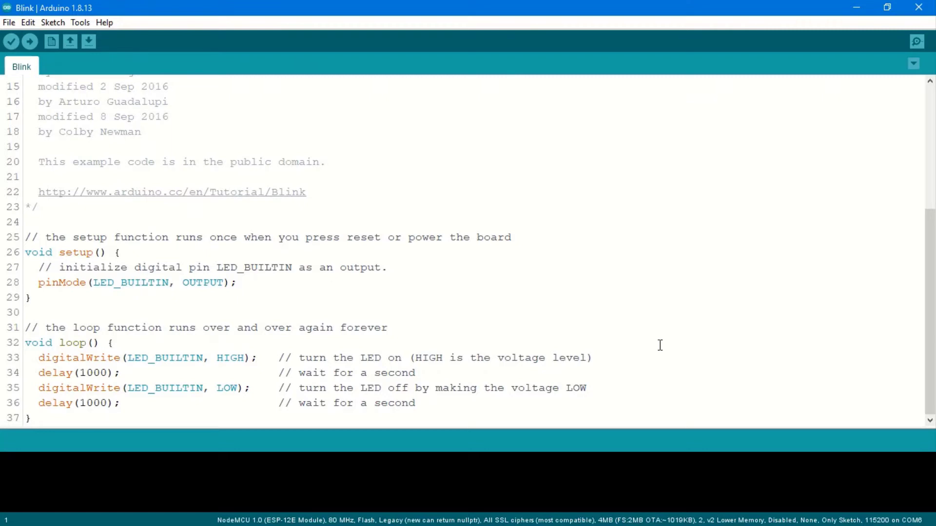
In the Arduino IDE, search the Library Manager for "dht" and check the Adafruit DHT sensor library entry
{"action": "left_click_drag", "start_coordinate": [934, 282], "coordinate": [931, 157]}
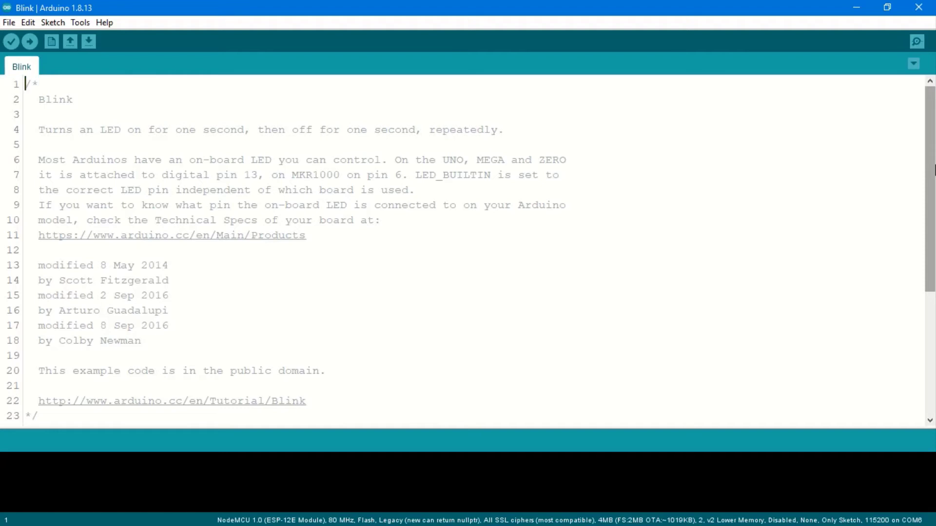
{"action": "left_click", "coordinate": [54, 24]}
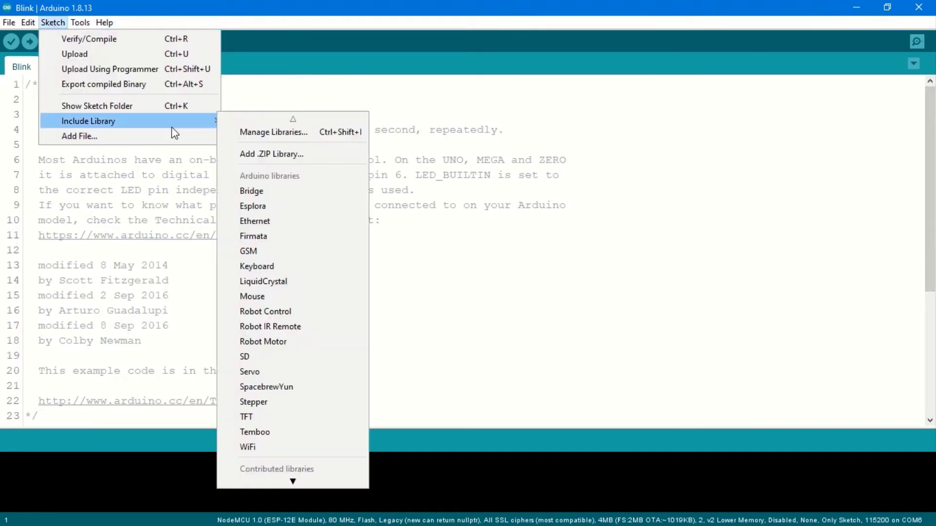
{"action": "mouse_move", "coordinate": [185, 127]}
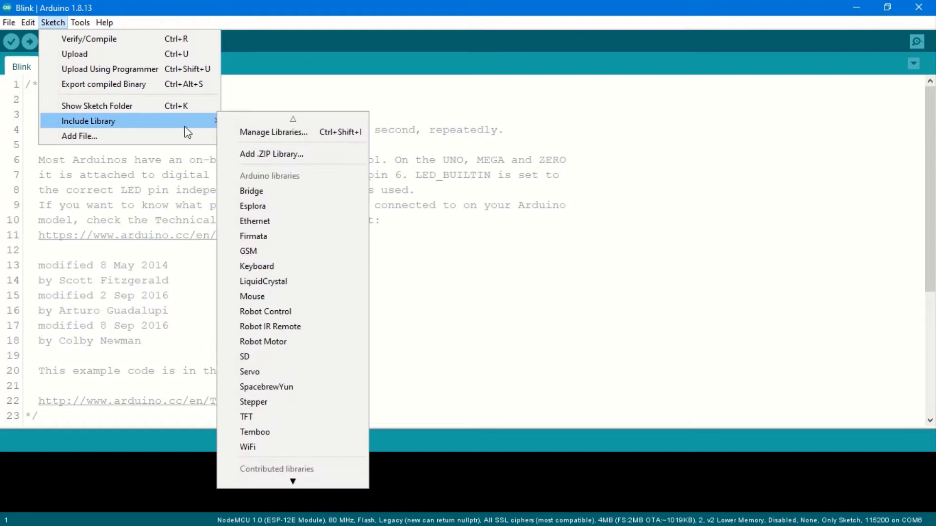
{"action": "left_click", "coordinate": [242, 132]}
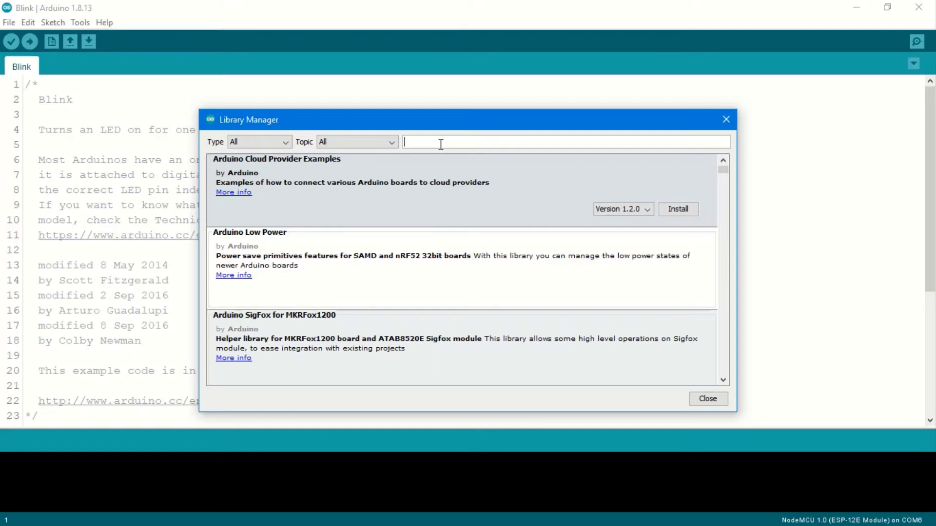
{"action": "type", "text": "dht"}
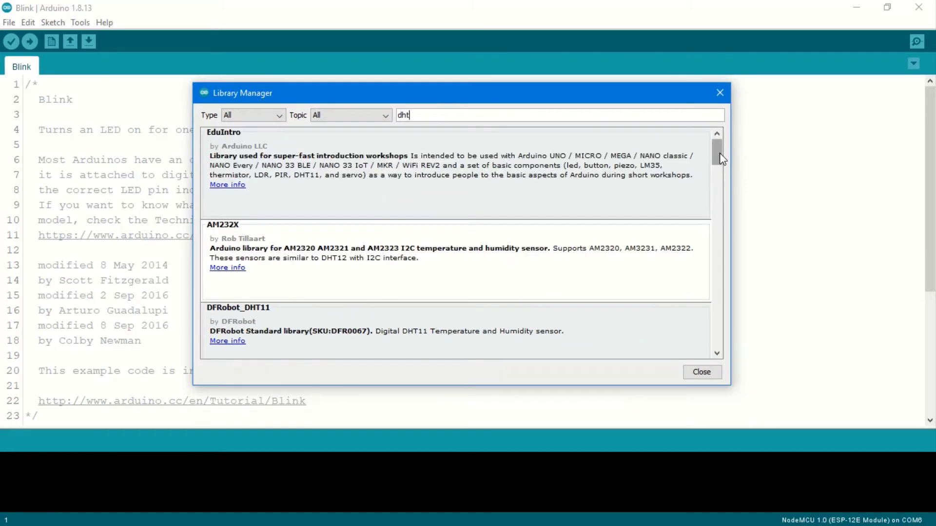
{"action": "left_click_drag", "start_coordinate": [722, 158], "coordinate": [720, 183]}
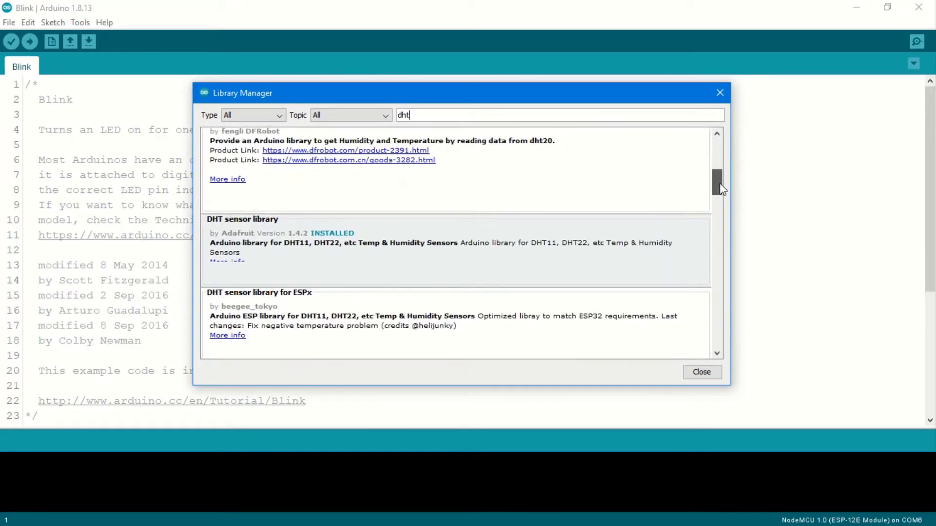
{"action": "mouse_move", "coordinate": [241, 246]}
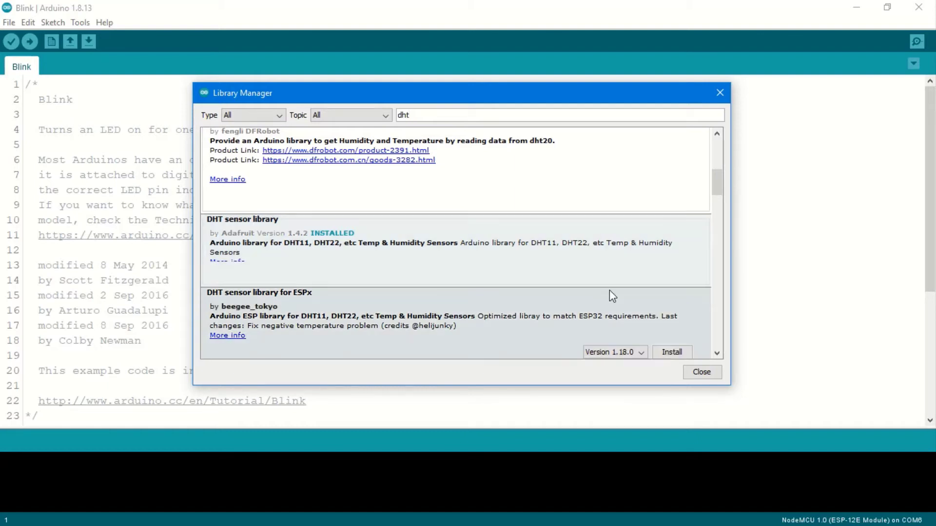
{"action": "left_click_drag", "start_coordinate": [720, 193], "coordinate": [717, 141]}
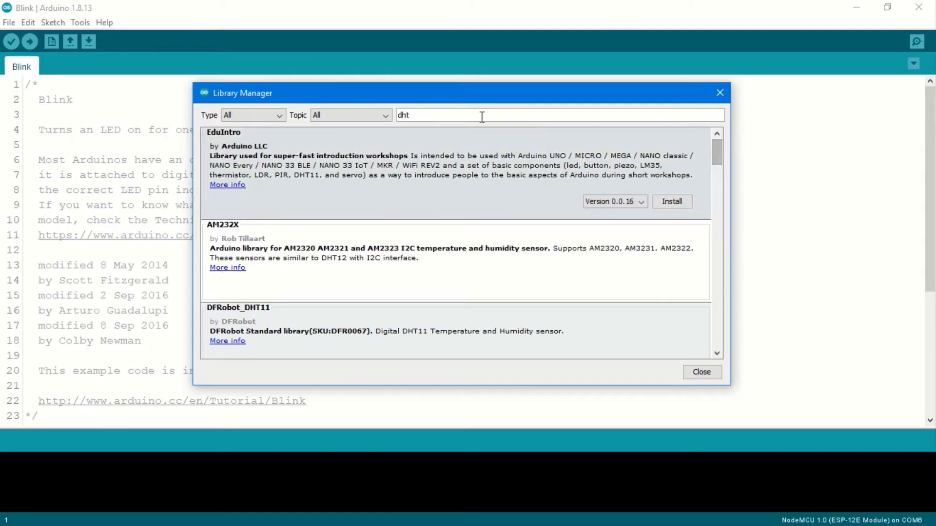
Search the Library Manager for "Thingspeak", check the MathWorks ThingSpeak library entry, and close the manager
{"action": "left_click_drag", "start_coordinate": [412, 121], "coordinate": [387, 120]}
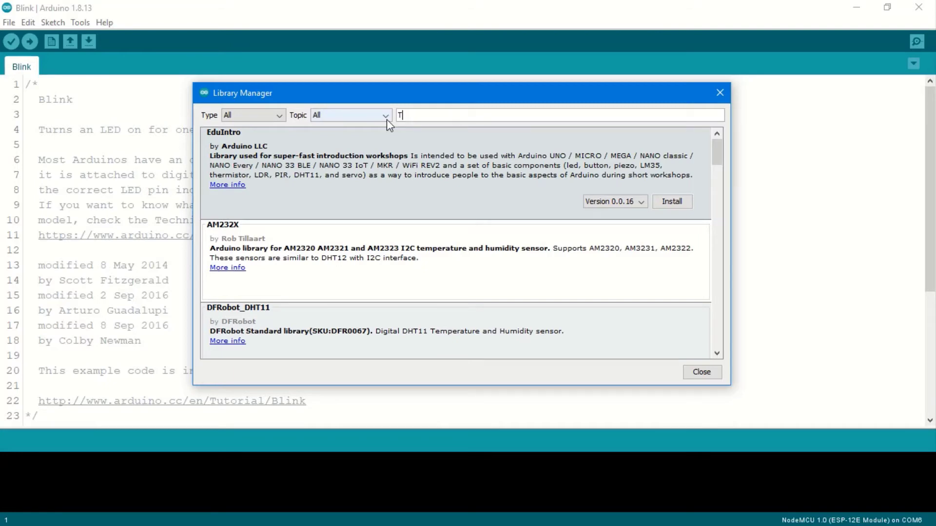
{"action": "type", "text": "Thingspeak"}
{"action": "mouse_move", "coordinate": [452, 182]}
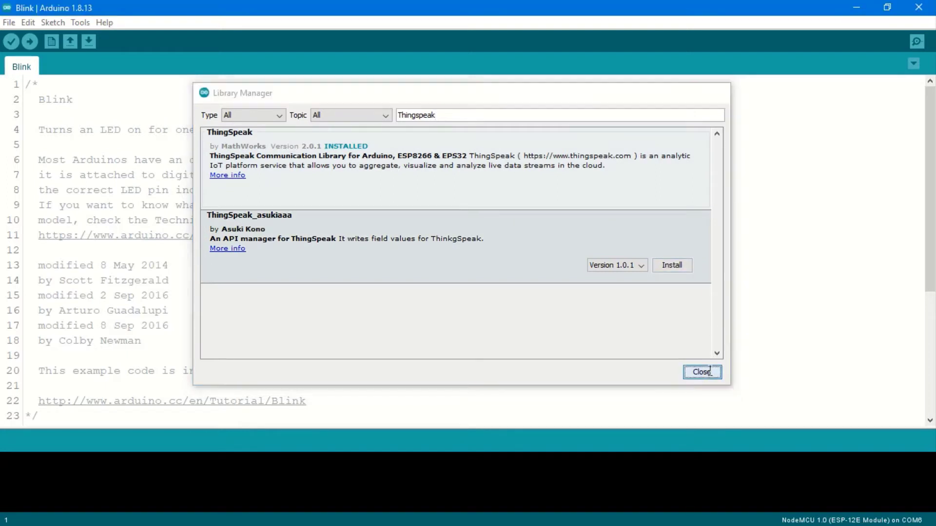
{"action": "left_click", "coordinate": [710, 373]}
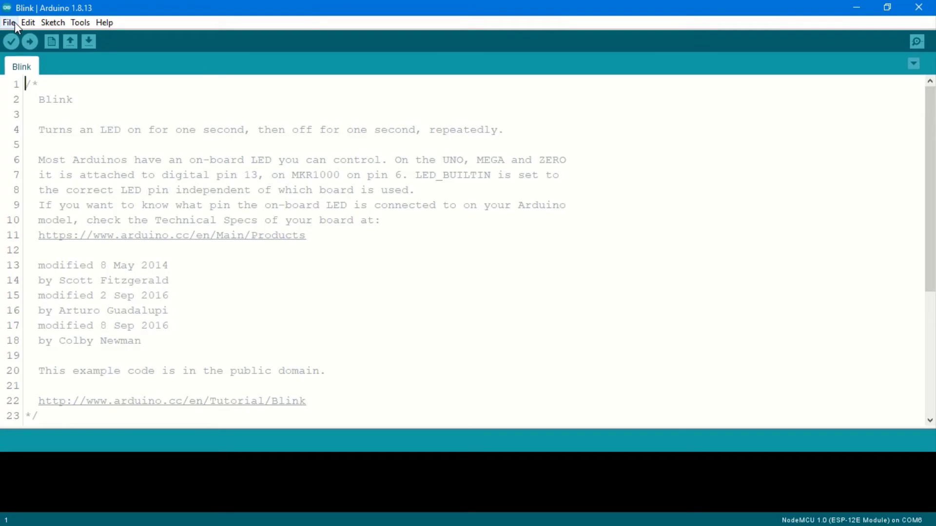
Switch to the DHT_sensor sketch and upload it to the NodeMCU 1.0 (ESP-12E Module) board
{"action": "left_click", "coordinate": [857, 10]}
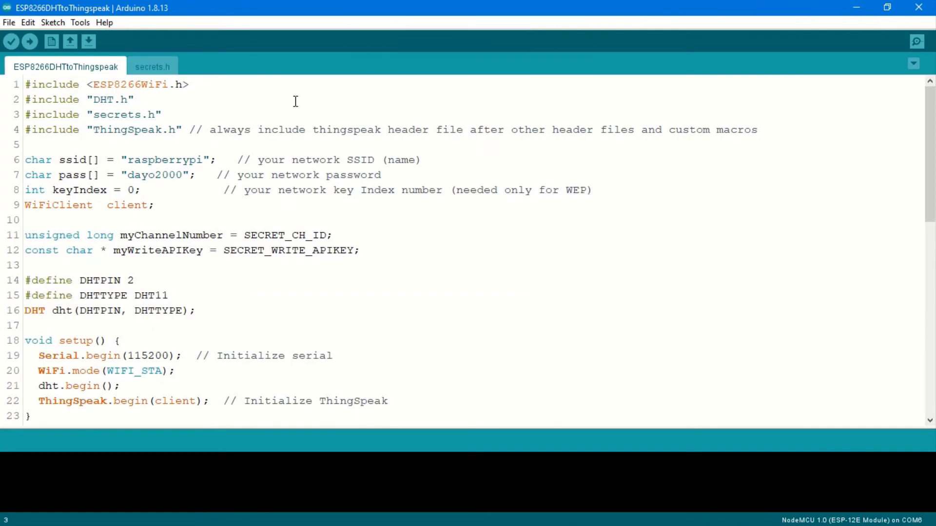
{"action": "key", "text": "alt+Tab"}
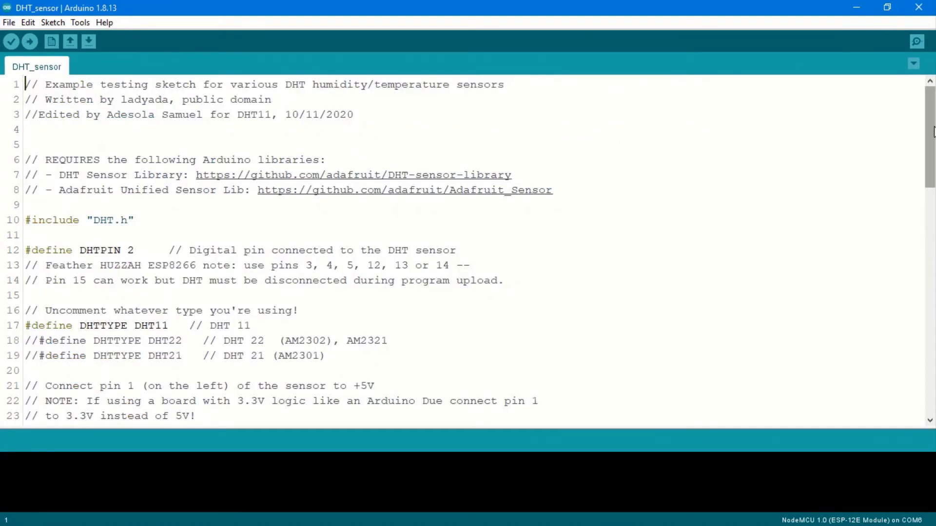
{"action": "left_click_drag", "start_coordinate": [933, 132], "coordinate": [909, 108]}
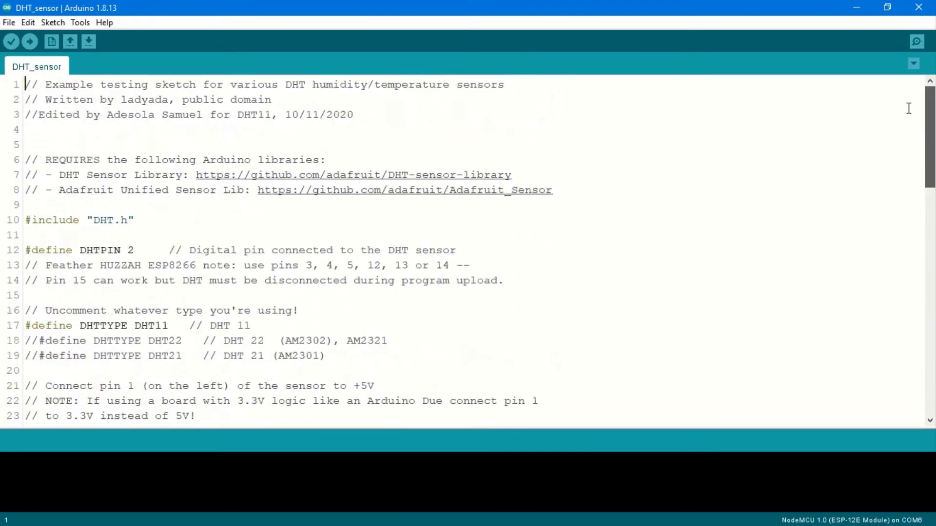
{"action": "left_click", "coordinate": [30, 42]}
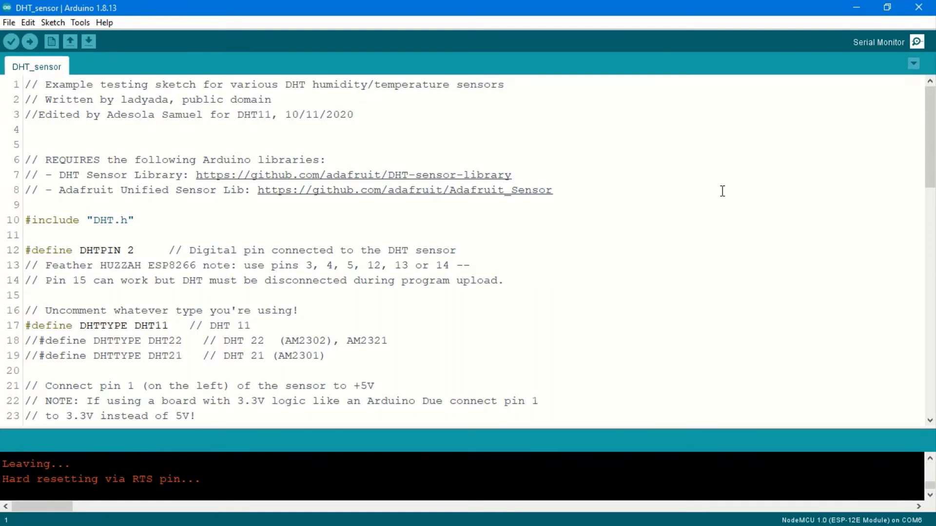
Check the DHT11 humidity, temperature and heat index readings in the Serial Monitor and close it
{"action": "left_click", "coordinate": [917, 42]}
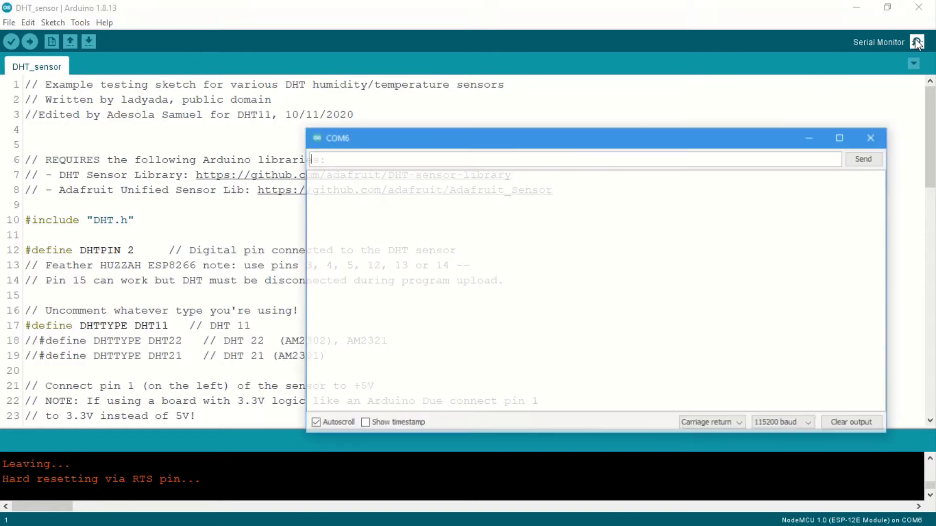
{"action": "left_click_drag", "start_coordinate": [513, 136], "coordinate": [446, 94]}
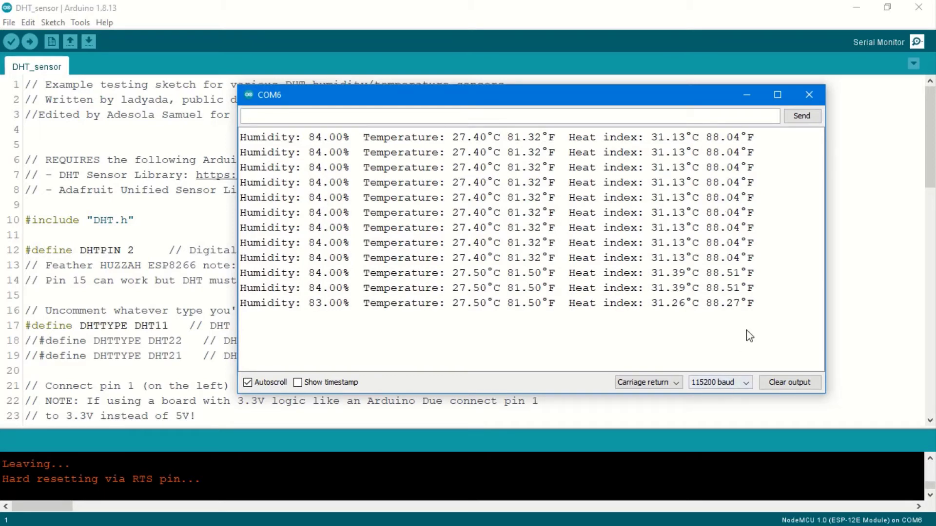
{"action": "left_click_drag", "start_coordinate": [748, 335], "coordinate": [303, 142]}
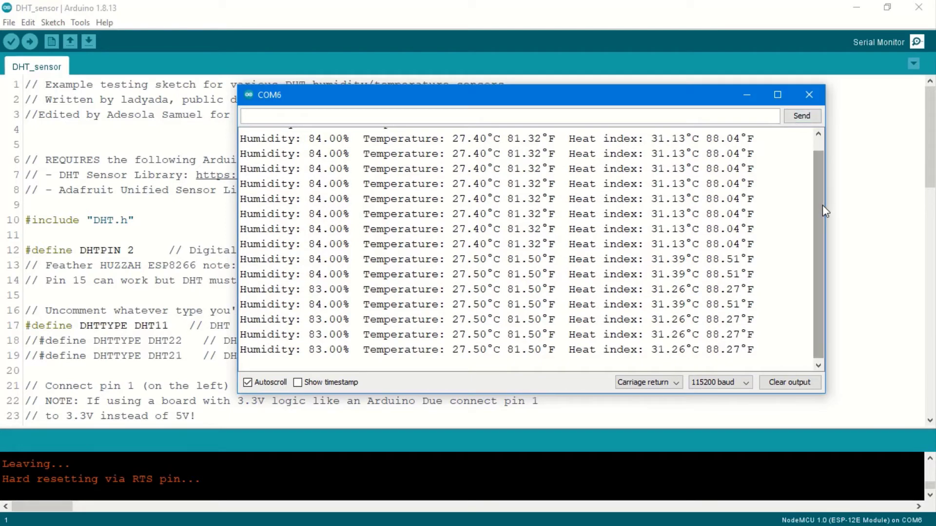
{"action": "left_click", "coordinate": [809, 95]}
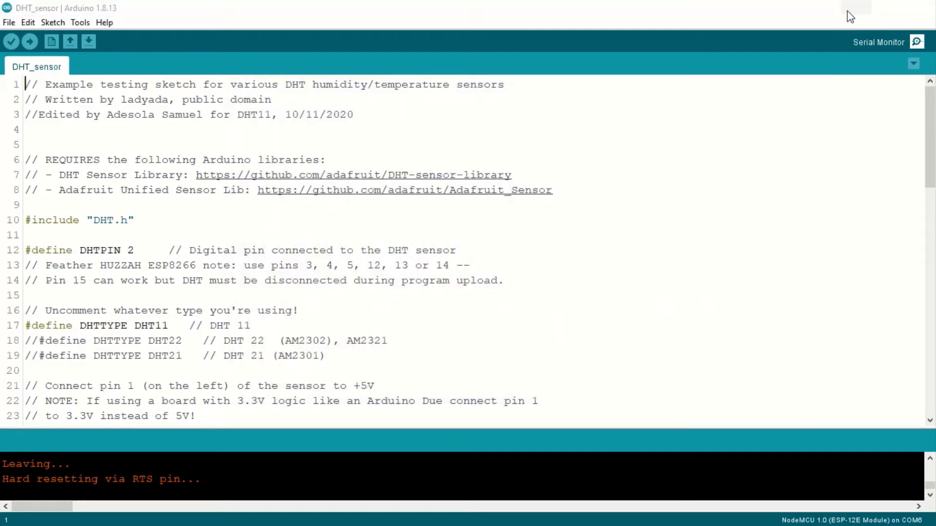
Switch to the ESP8266DHTtoThingspeak sketch and examine its overall code and the library include lines
{"action": "left_click", "coordinate": [848, 11]}
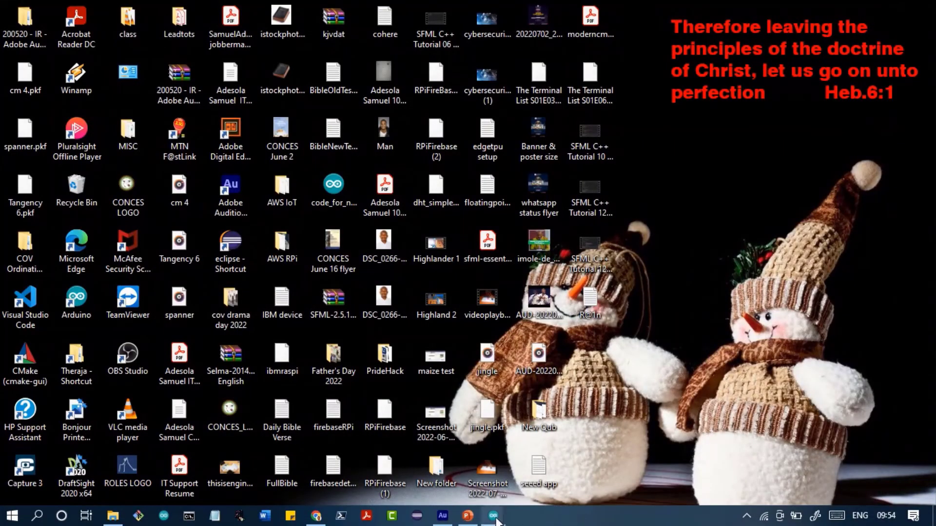
{"action": "mouse_move", "coordinate": [496, 521]}
{"action": "left_click", "coordinate": [494, 465]}
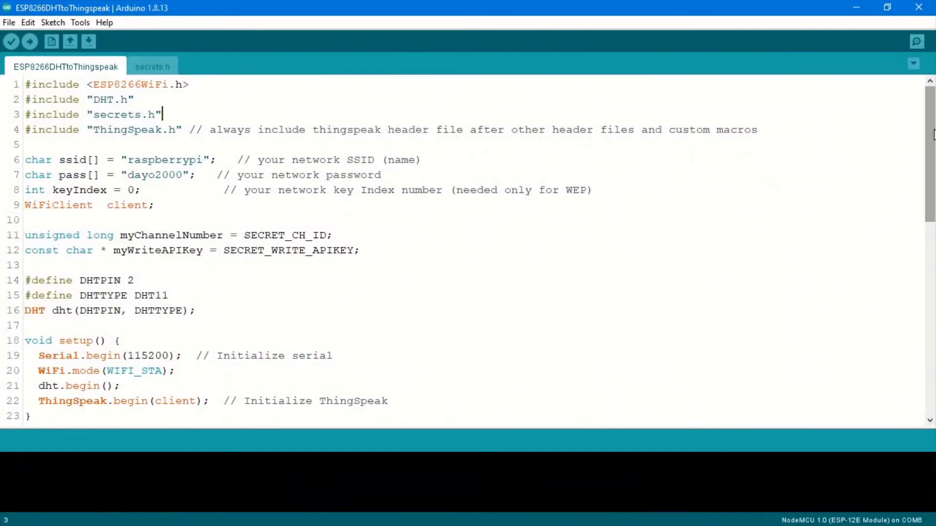
{"action": "left_click_drag", "start_coordinate": [933, 134], "coordinate": [933, 425]}
{"action": "left_click_drag", "start_coordinate": [932, 311], "coordinate": [931, 118]}
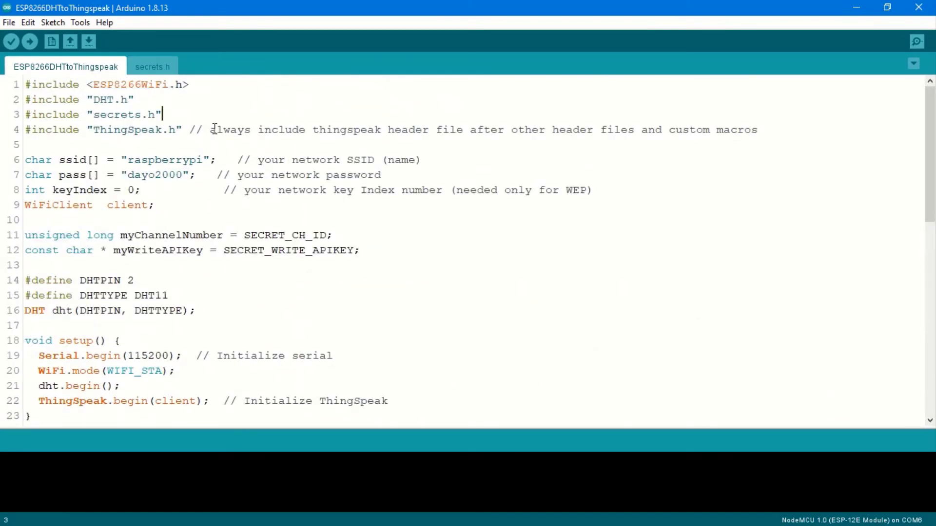
{"action": "left_click_drag", "start_coordinate": [184, 129], "coordinate": [2, 91]}
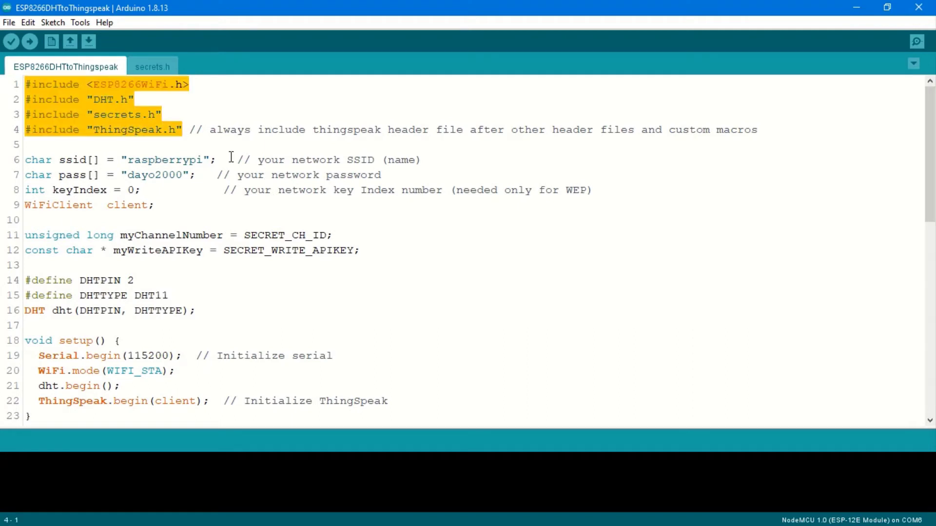
{"action": "left_click_drag", "start_coordinate": [136, 100], "coordinate": [12, 103]}
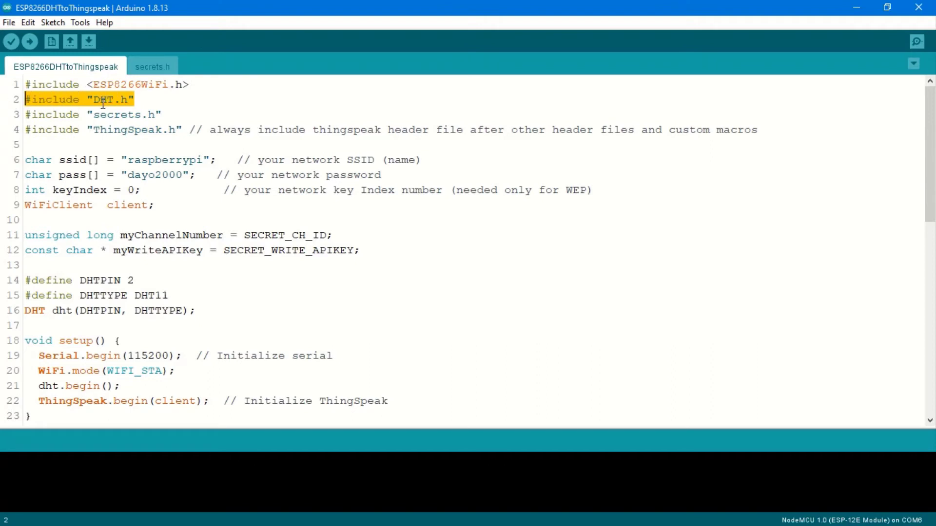
{"action": "left_click", "coordinate": [176, 129]}
{"action": "left_click_drag", "start_coordinate": [189, 129], "coordinate": [25, 131]}
Examine the Wi-Fi network name and password declarations in the main sketch file
{"action": "left_click", "coordinate": [188, 177]}
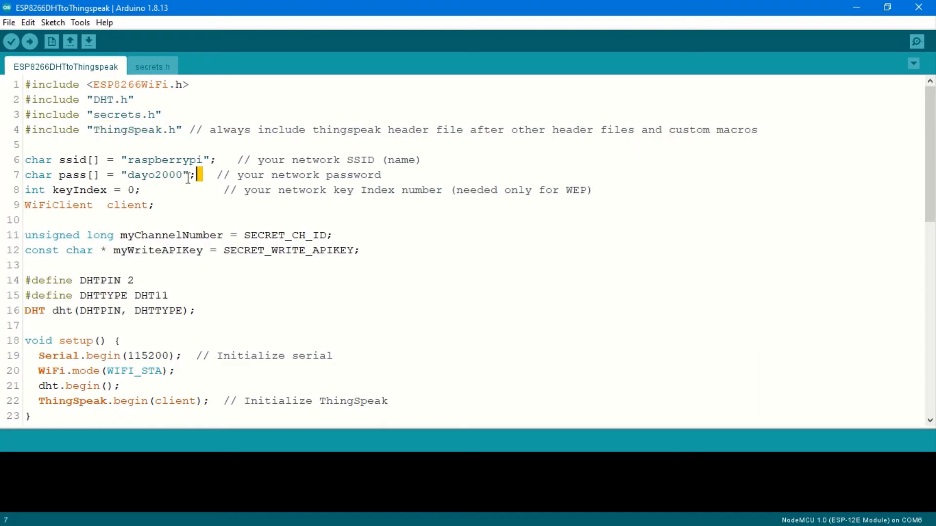
{"action": "left_click_drag", "start_coordinate": [197, 176], "coordinate": [10, 160]}
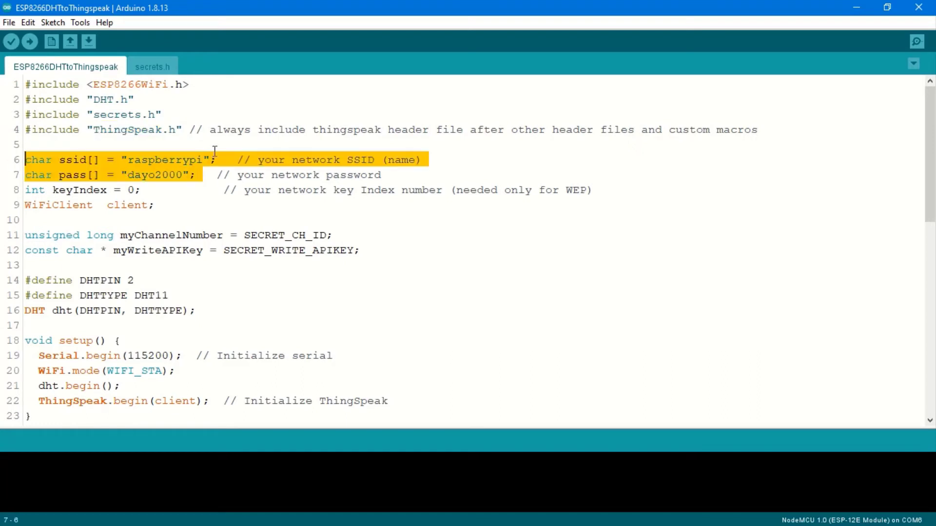
{"action": "double_click", "coordinate": [183, 161]}
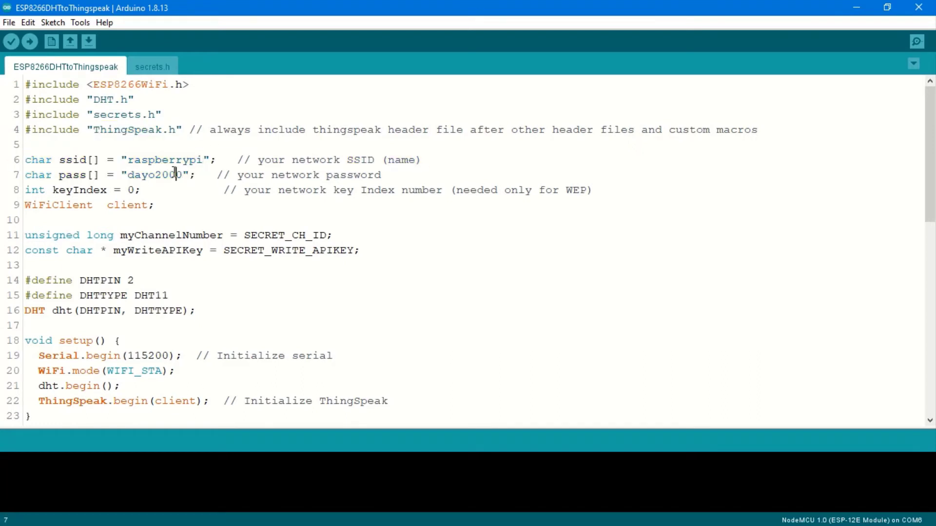
{"action": "double_click", "coordinate": [181, 175]}
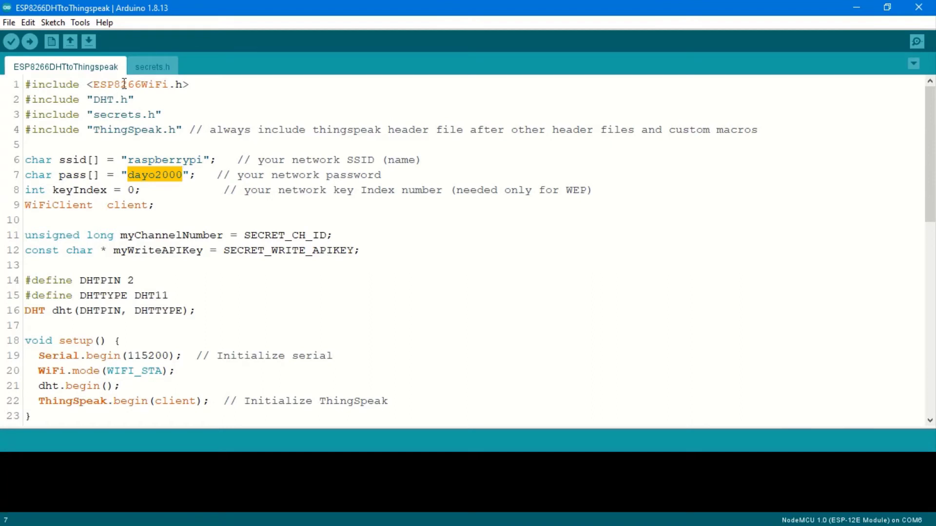
Open the sketch's secrets.h file and examine its Wi-Fi network name and password definitions
{"action": "left_click", "coordinate": [147, 71]}
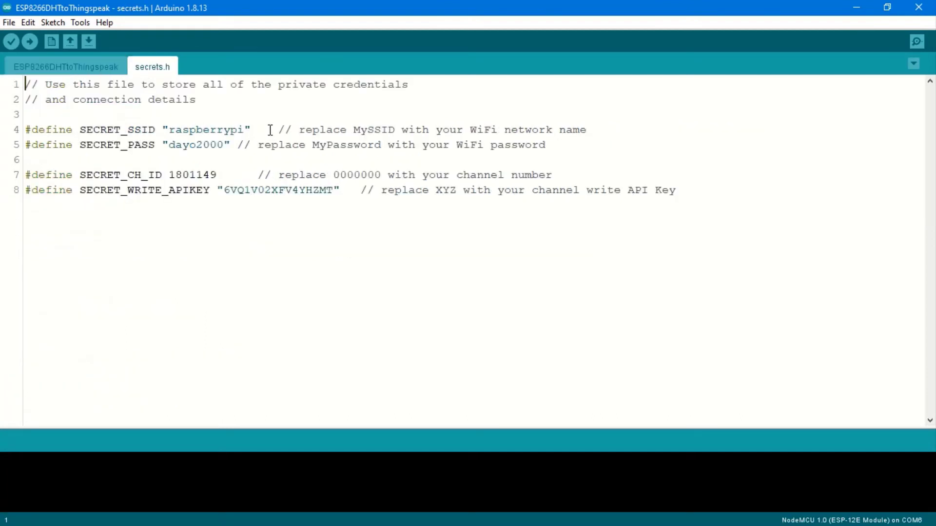
{"action": "left_click_drag", "start_coordinate": [260, 130], "coordinate": [72, 118]}
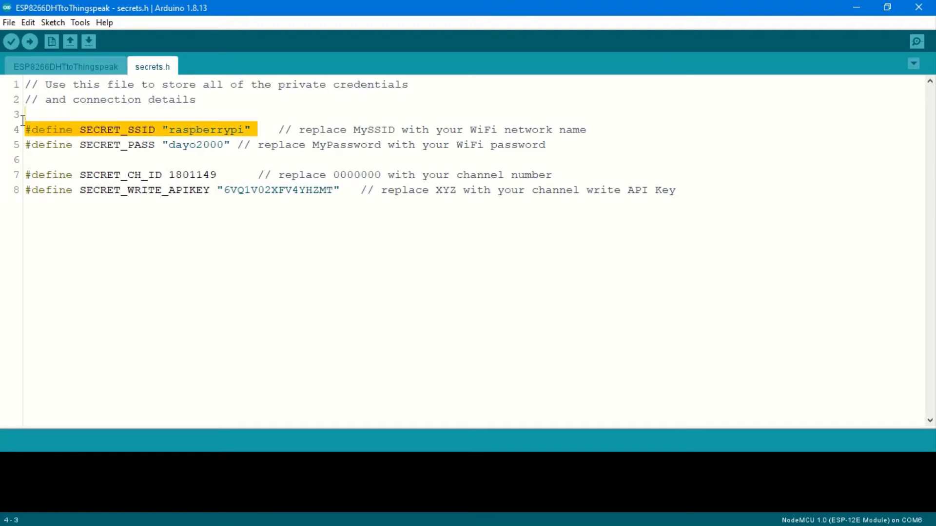
{"action": "left_click_drag", "start_coordinate": [224, 145], "coordinate": [8, 149]}
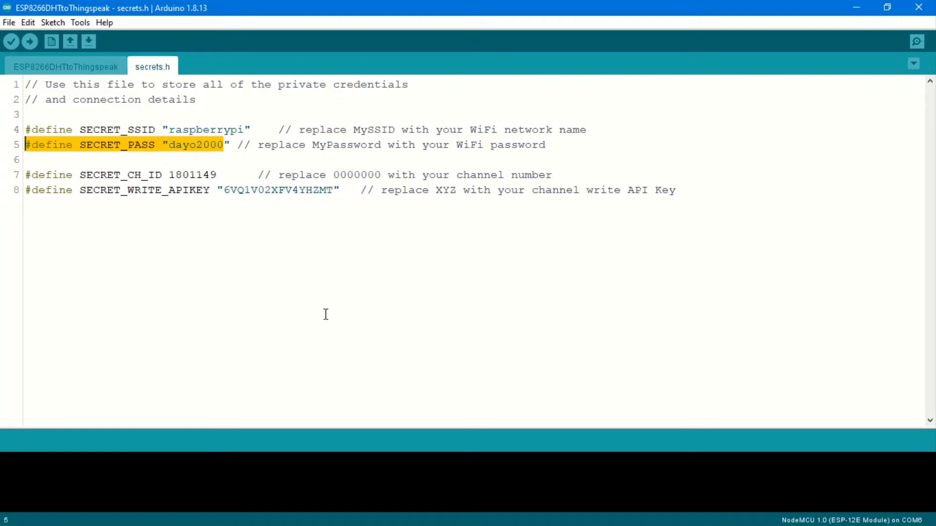
{"action": "left_click", "coordinate": [248, 255]}
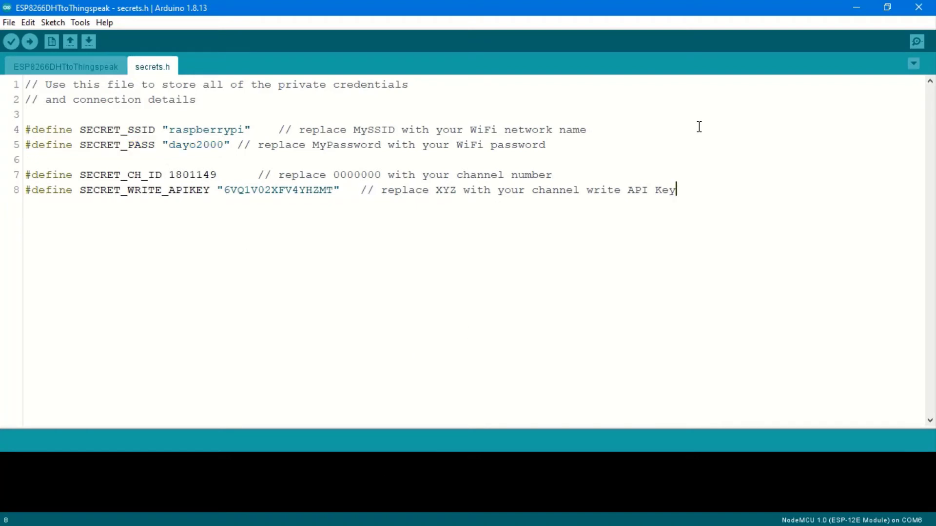
Copy channel ID 1802314 from the ThingSpeak page in Chrome and replace the SECRET_CH_ID value in secrets.h with it in the Arduino IDE
{"action": "left_click", "coordinate": [864, 14]}
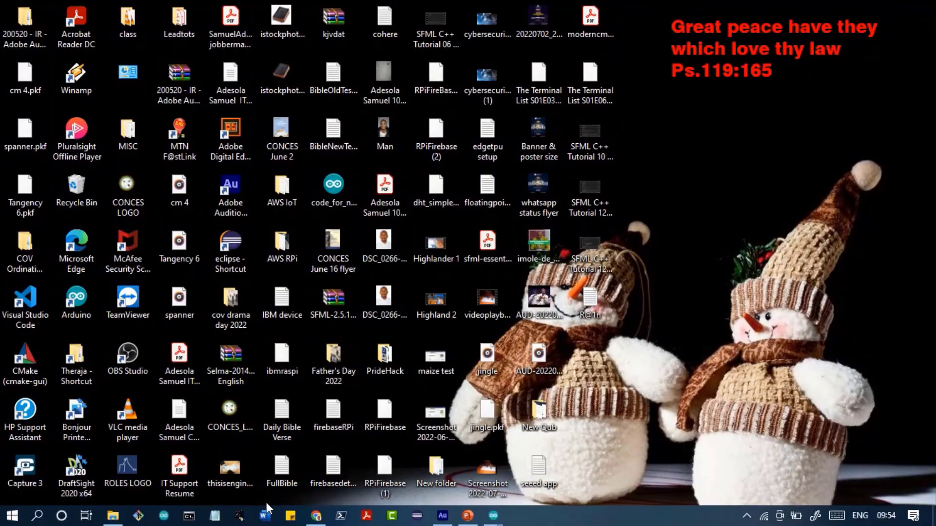
{"action": "left_click", "coordinate": [316, 518]}
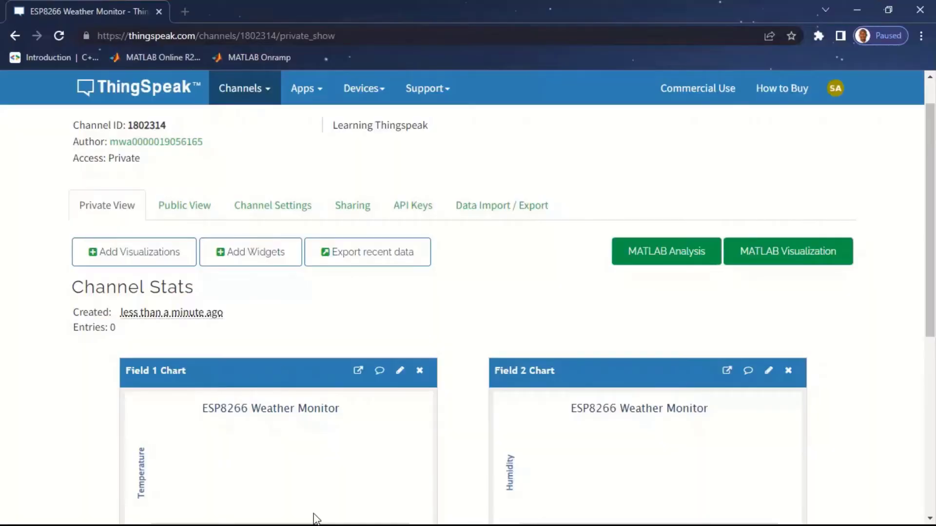
{"action": "double_click", "coordinate": [146, 122]}
{"action": "key", "text": "ctrl+c"}
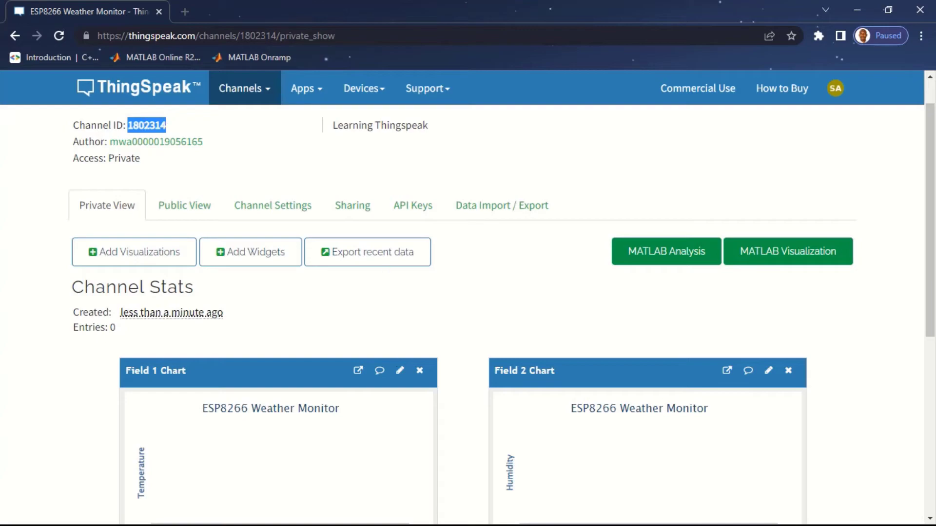
{"action": "left_click", "coordinate": [857, 10]}
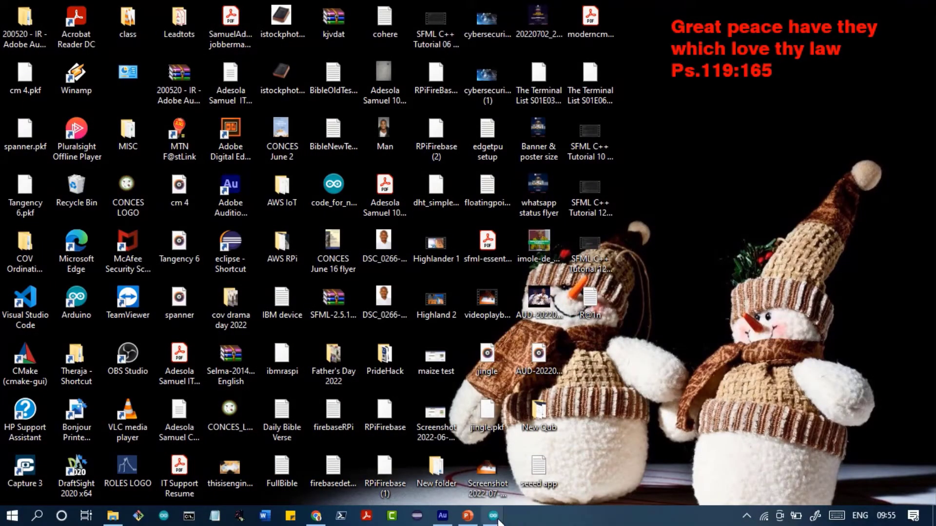
{"action": "mouse_move", "coordinate": [497, 520]}
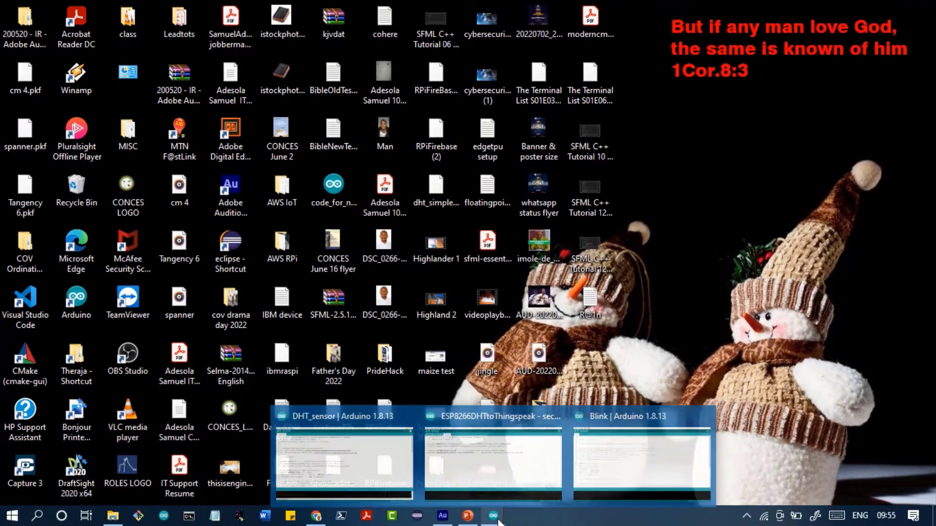
{"action": "left_click", "coordinate": [484, 457]}
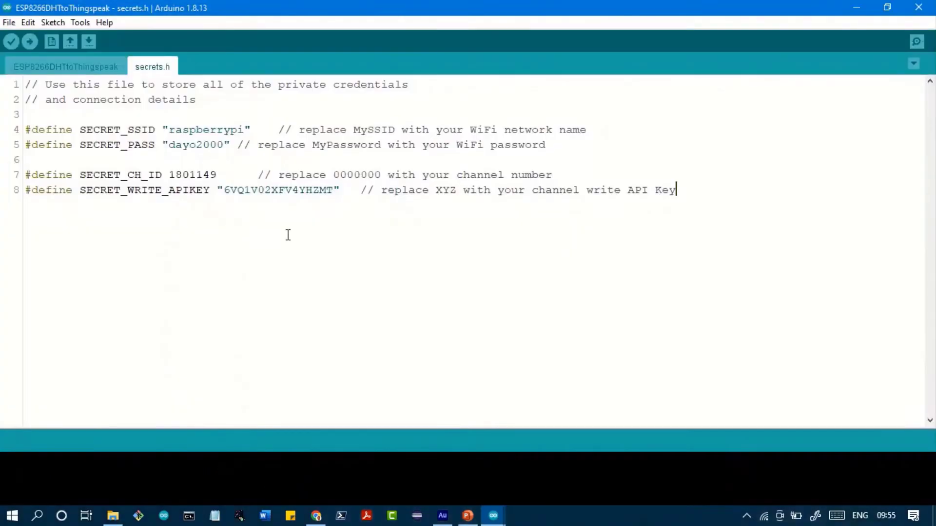
{"action": "double_click", "coordinate": [195, 172]}
{"action": "key", "text": "ctrl+v"}
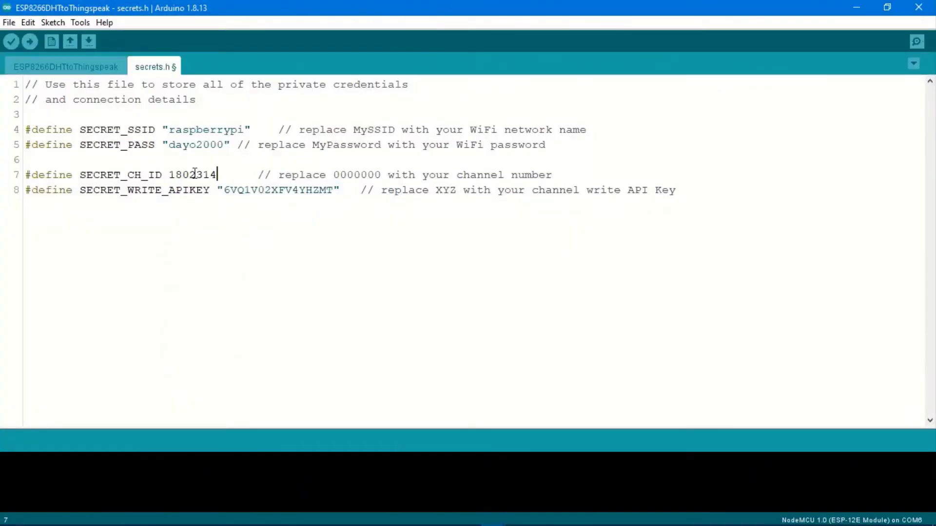
Switch to the ThingSpeak page in Chrome and copy the ESP8266 Weather Monitor channel's write API key
{"action": "left_click", "coordinate": [861, 5]}
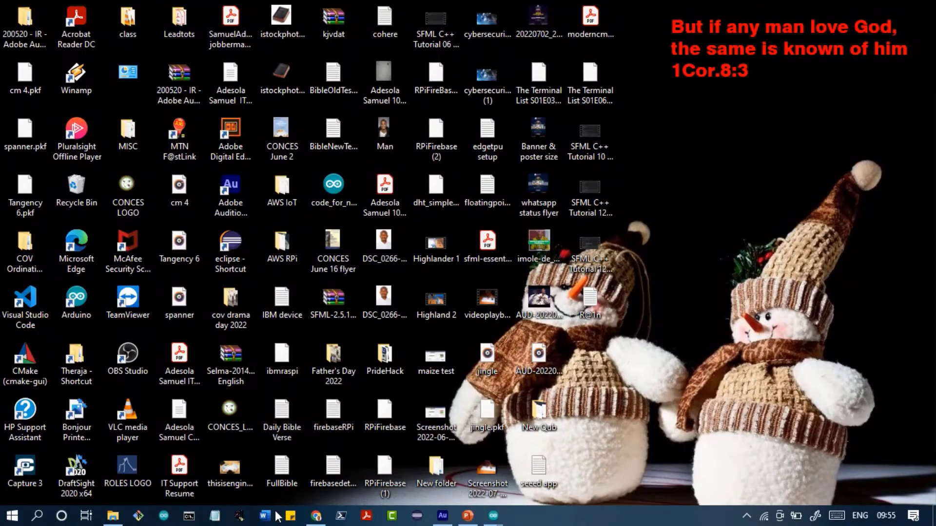
{"action": "left_click", "coordinate": [316, 516]}
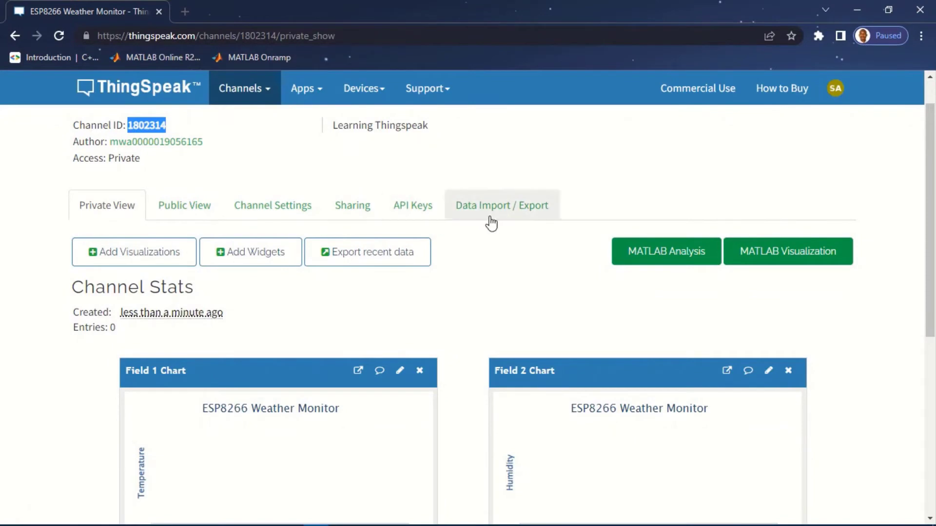
{"action": "left_click", "coordinate": [405, 209]}
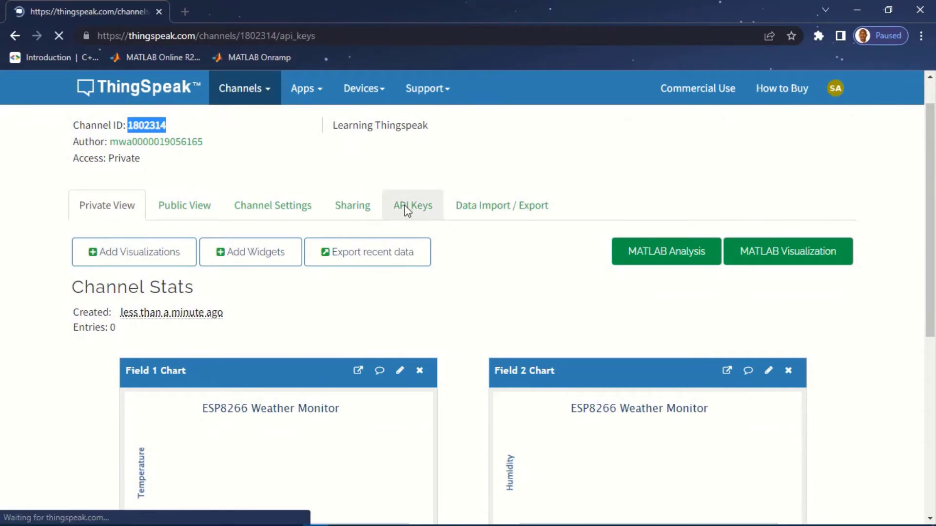
{"action": "scroll", "coordinate": [934, 244], "scroll_direction": "down", "scroll_amount": 3}
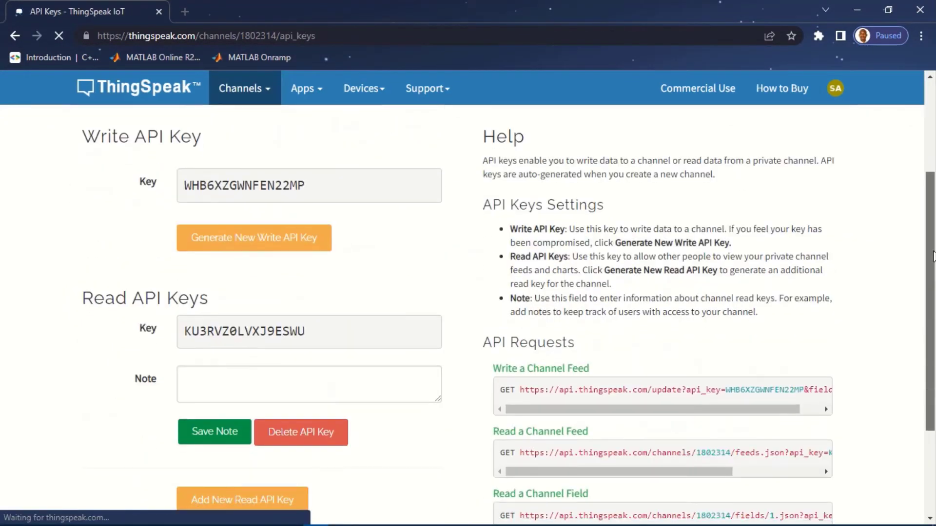
{"action": "scroll", "coordinate": [756, 162], "scroll_direction": "up", "scroll_amount": 1}
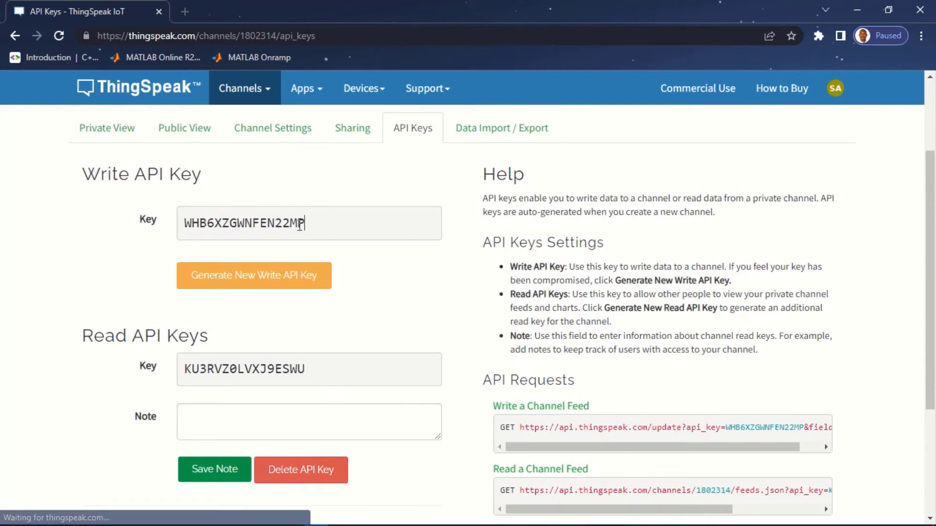
{"action": "left_click_drag", "start_coordinate": [306, 225], "coordinate": [177, 237]}
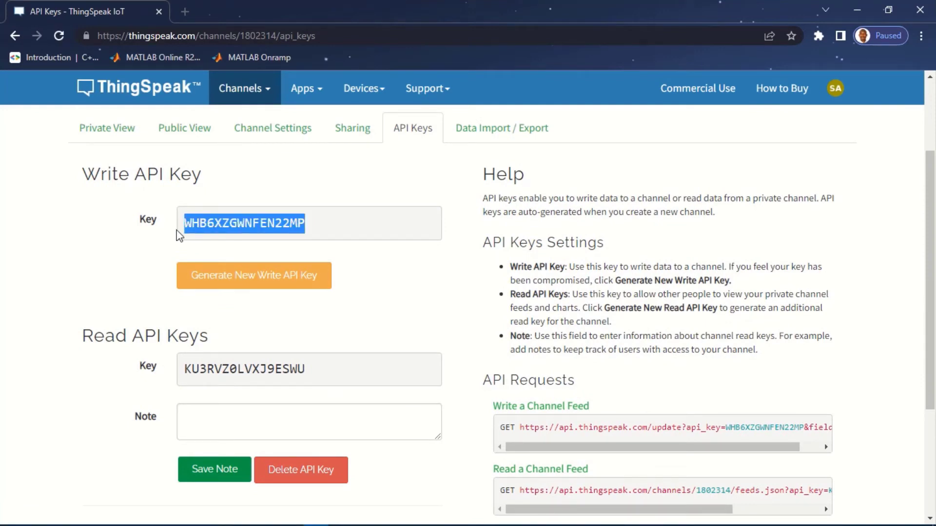
Return to secrets.h in the Arduino IDE, replace the SECRET_WRITE_APIKEY value with the copied write API key, and save the sketch
{"action": "left_click", "coordinate": [857, 10]}
{"action": "mouse_move", "coordinate": [493, 521]}
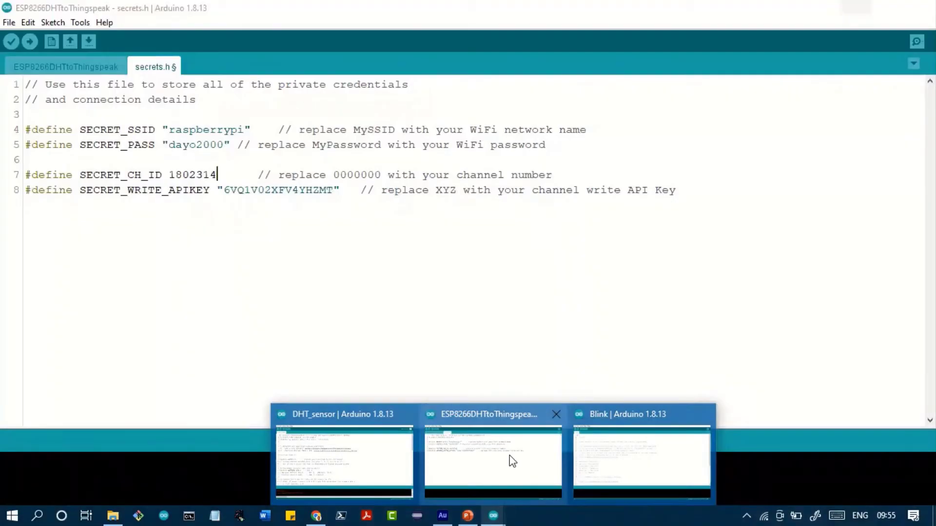
{"action": "left_click", "coordinate": [510, 455]}
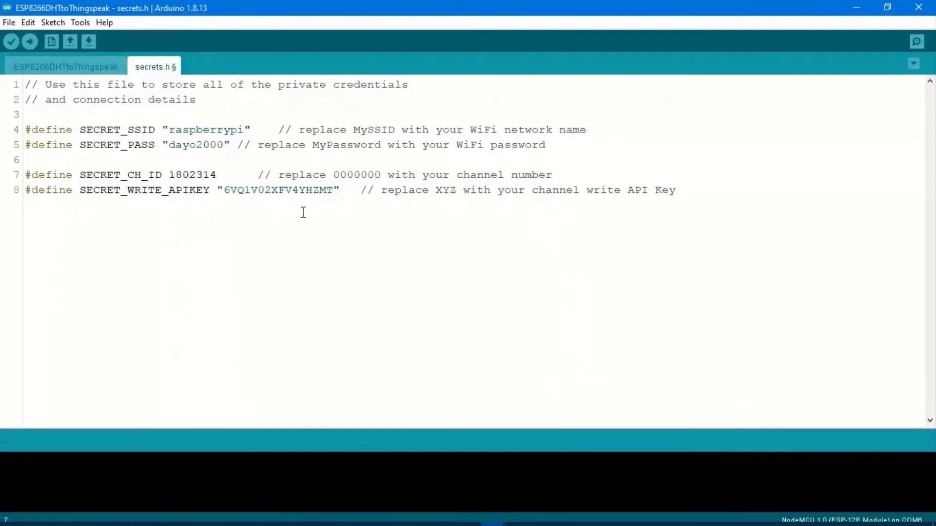
{"action": "double_click", "coordinate": [294, 190]}
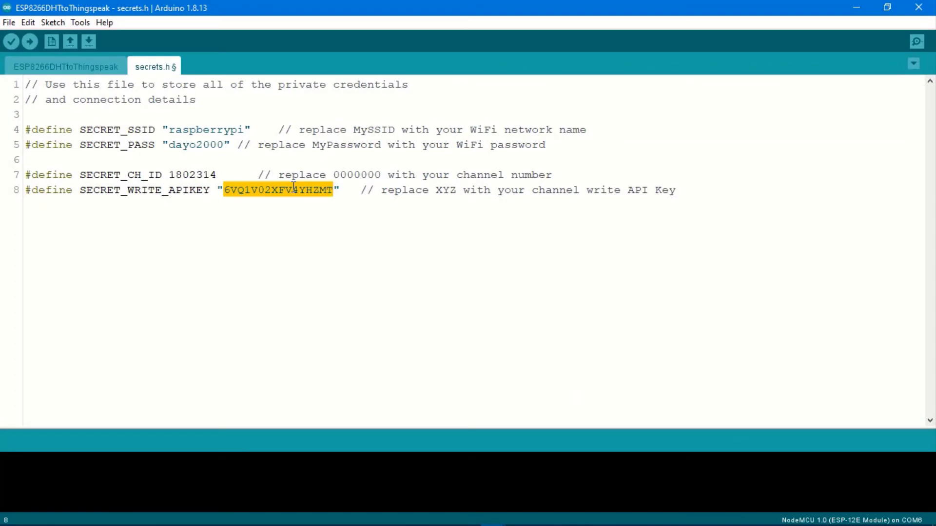
{"action": "key", "text": "ctrl+v"}
{"action": "key", "text": "End"}
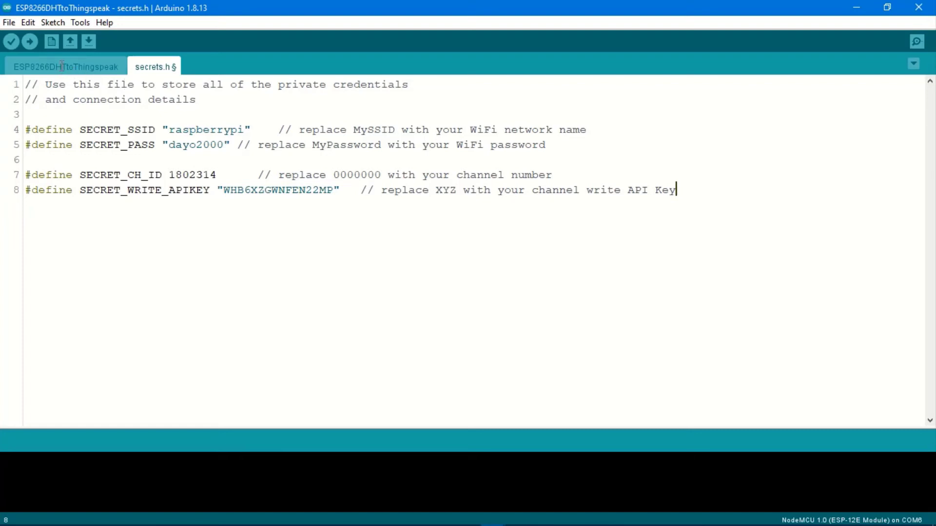
{"action": "key", "text": "ctrl+s"}
{"action": "left_click", "coordinate": [123, 139]}
Examine the main sketch file's DHT definitions, the temperature and humidity readings, the ThingSpeak writeFields call and the update status check
{"action": "left_click", "coordinate": [59, 66]}
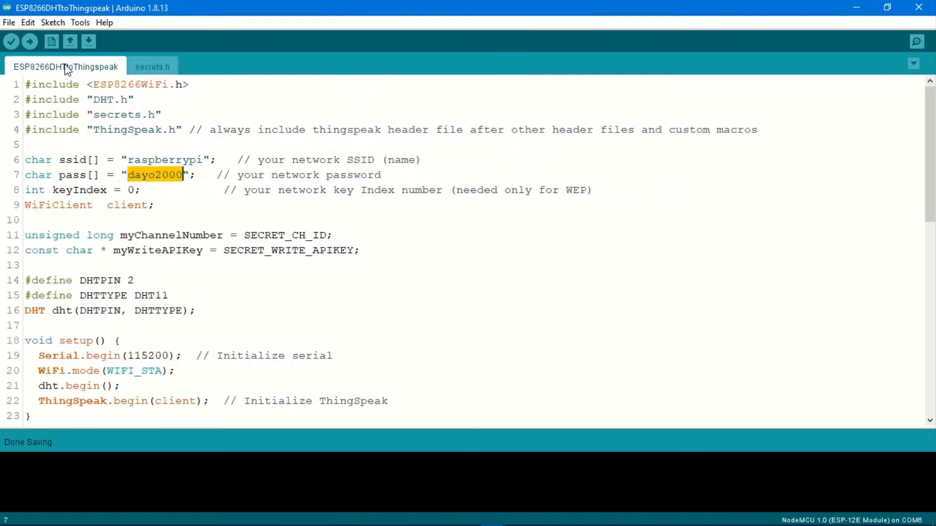
{"action": "left_click", "coordinate": [434, 281]}
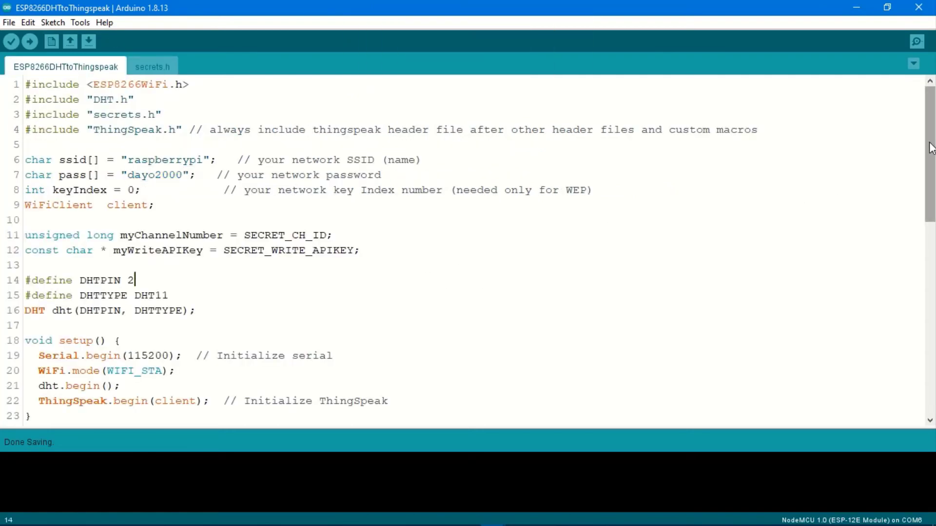
{"action": "left_click_drag", "start_coordinate": [931, 146], "coordinate": [921, 298]}
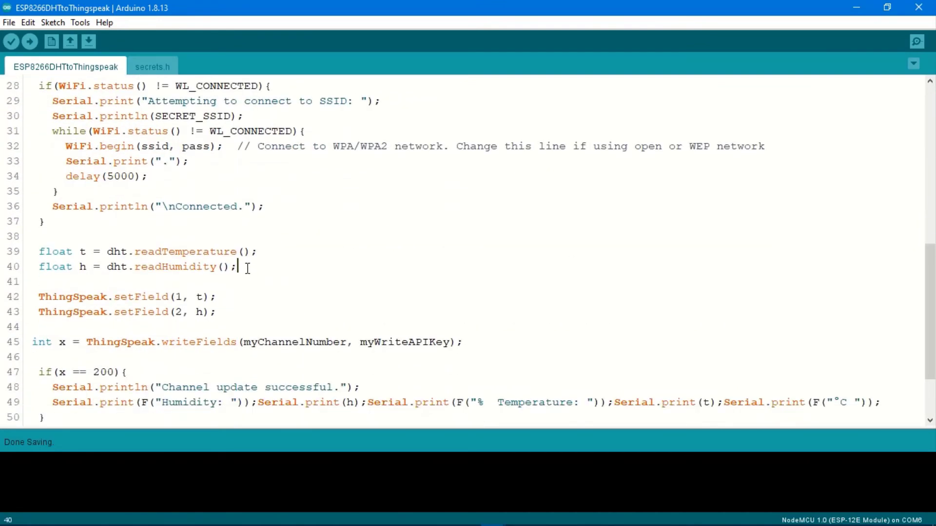
{"action": "left_click_drag", "start_coordinate": [247, 265], "coordinate": [2, 258]}
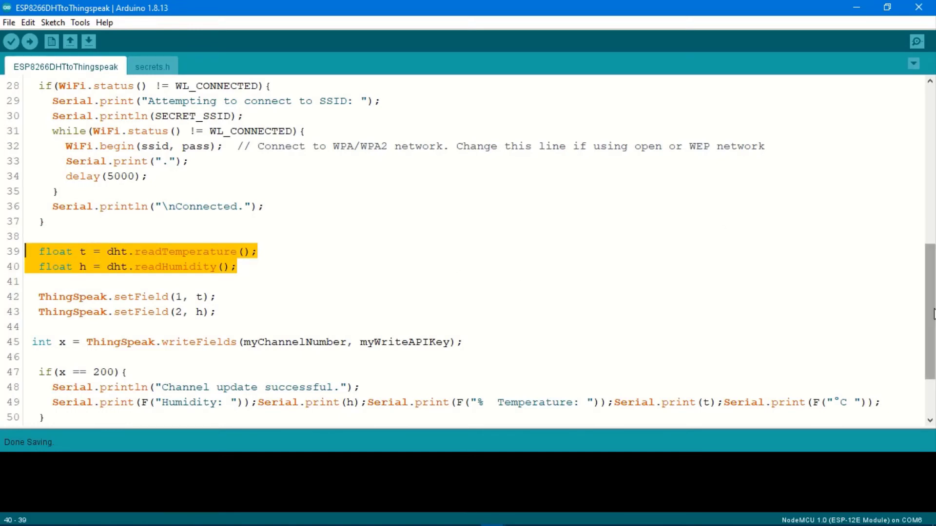
{"action": "scroll", "coordinate": [931, 314], "scroll_direction": "down", "scroll_amount": 2}
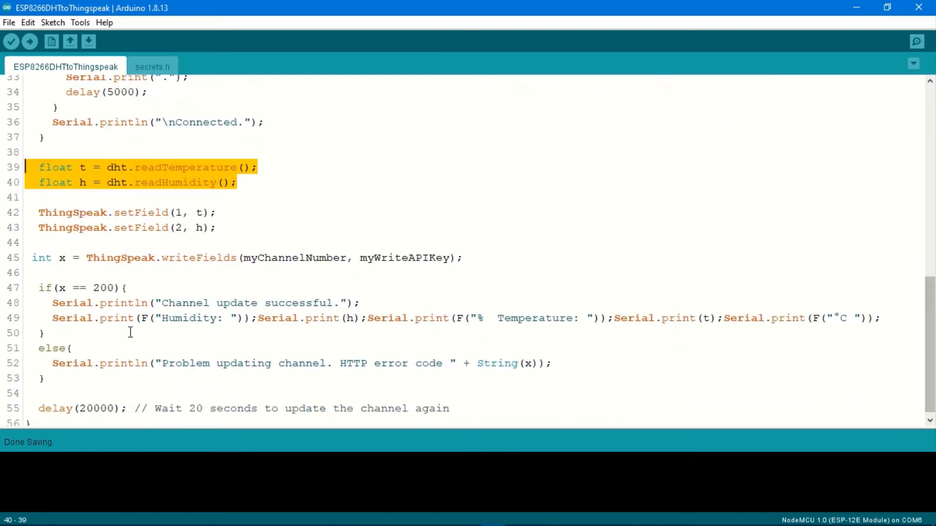
{"action": "left_click_drag", "start_coordinate": [48, 333], "coordinate": [20, 291]}
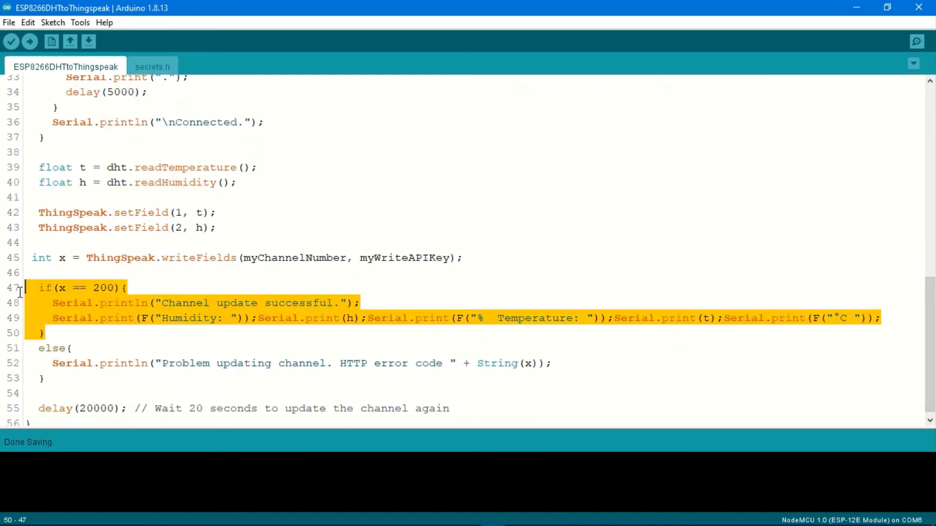
{"action": "left_click", "coordinate": [321, 277]}
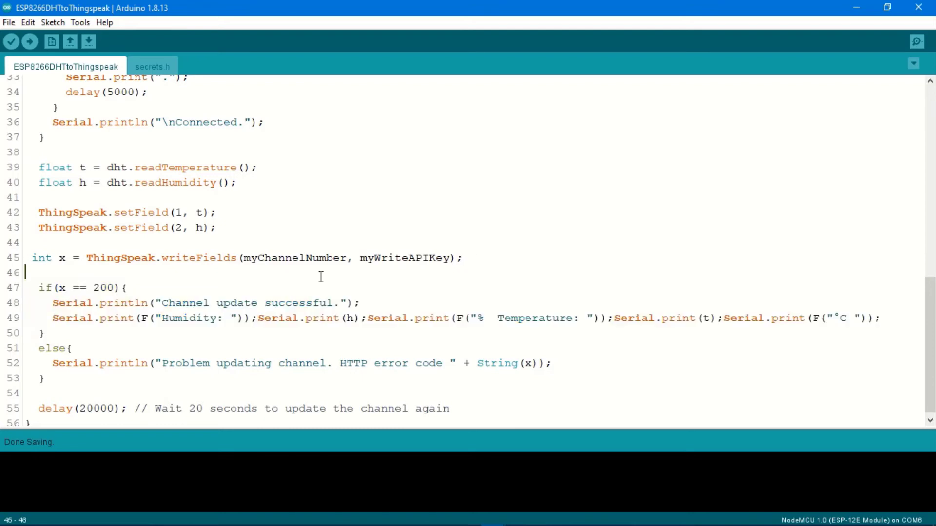
{"action": "key", "text": "shift+Up"}
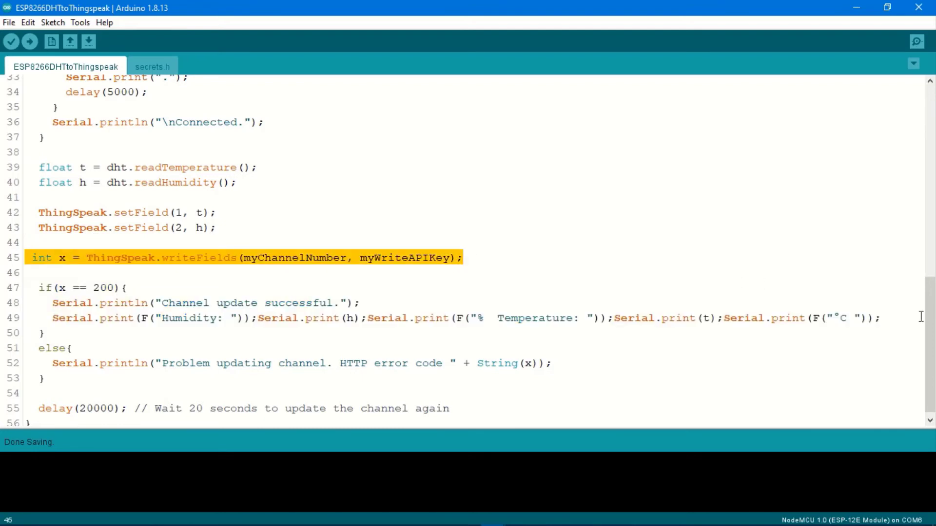
{"action": "scroll", "coordinate": [930, 360], "scroll_direction": "down", "scroll_amount": 1}
{"action": "left_click_drag", "start_coordinate": [930, 359], "coordinate": [907, 65]}
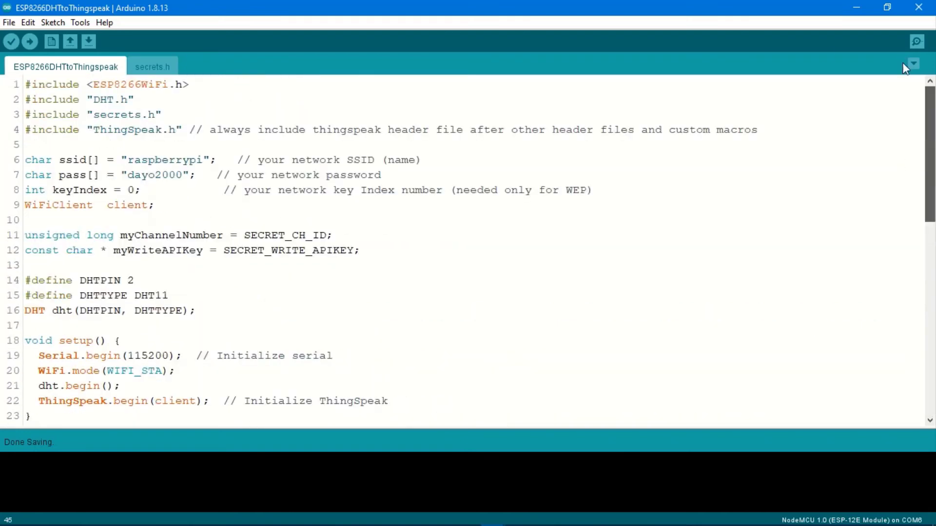
Upload the sketch to the NodeMCU board and read its humidity and temperature output in the Serial Monitor
{"action": "left_click", "coordinate": [30, 41]}
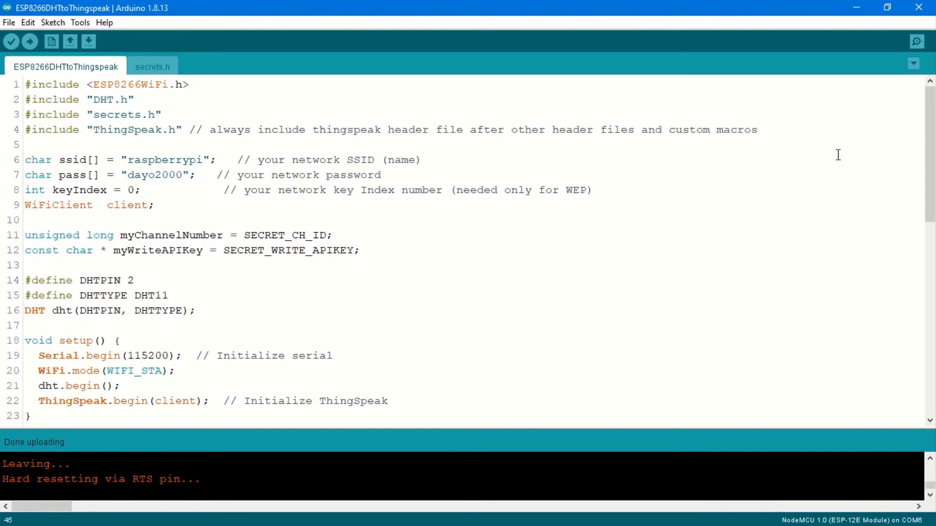
{"action": "left_click", "coordinate": [916, 43]}
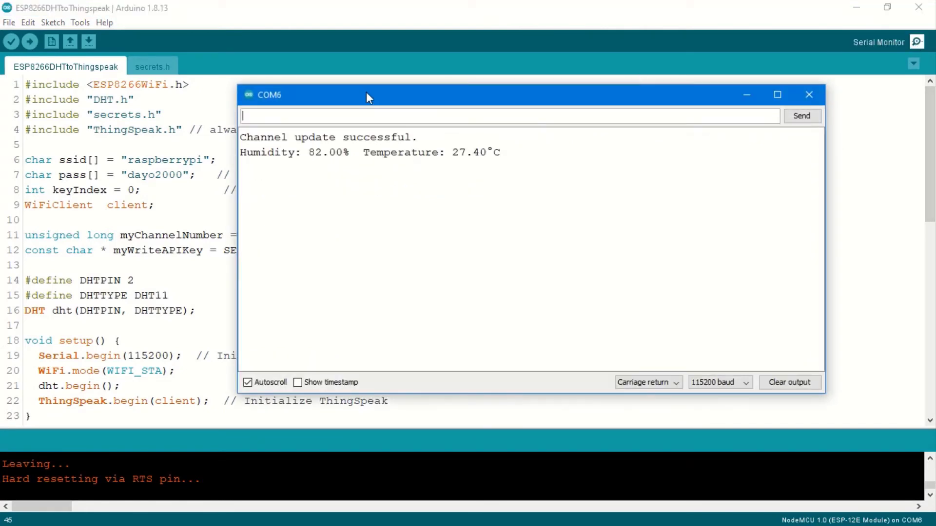
{"action": "left_click_drag", "start_coordinate": [361, 89], "coordinate": [358, 87]}
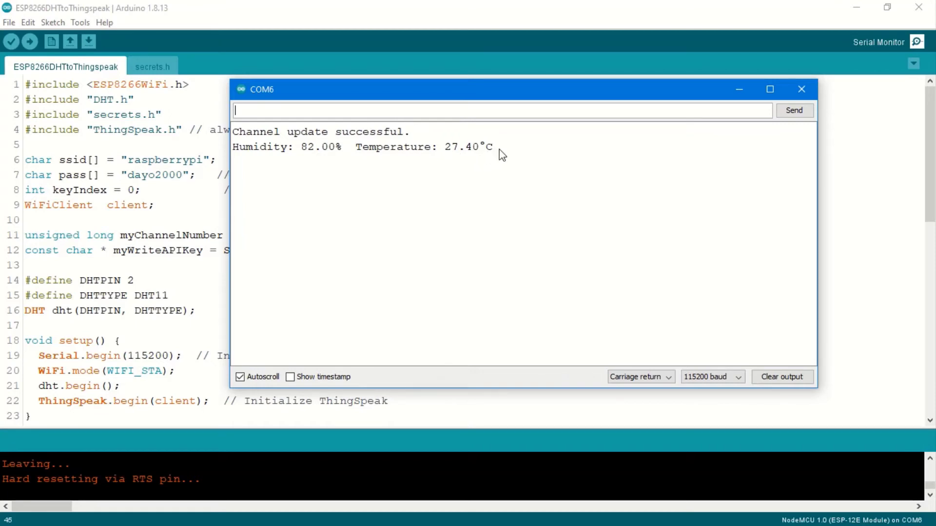
{"action": "left_click_drag", "start_coordinate": [500, 149], "coordinate": [233, 149]}
{"action": "left_click", "coordinate": [450, 197]}
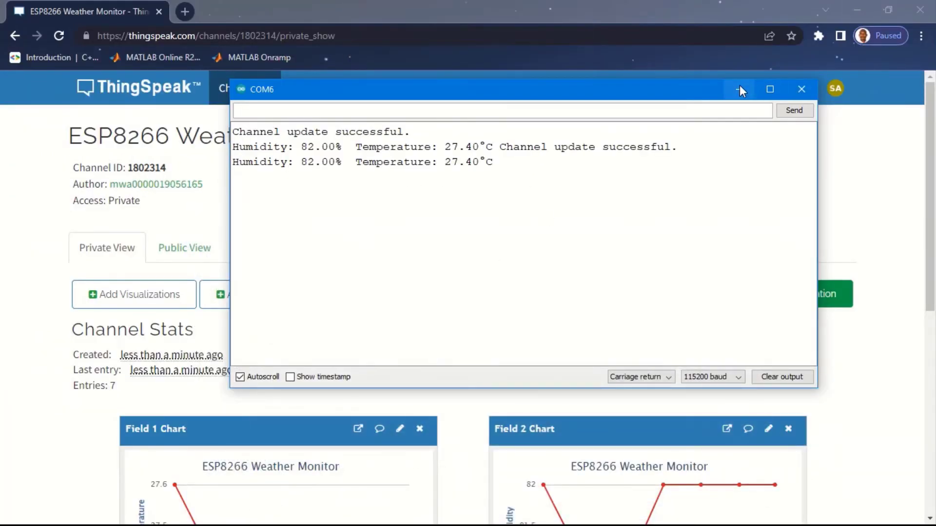
Switch to the ThingSpeak channel page in Chrome and examine the data points in the Field 1 temperature and Field 2 humidity charts
{"action": "left_click", "coordinate": [739, 90]}
{"action": "left_click_drag", "start_coordinate": [934, 132], "coordinate": [934, 229]}
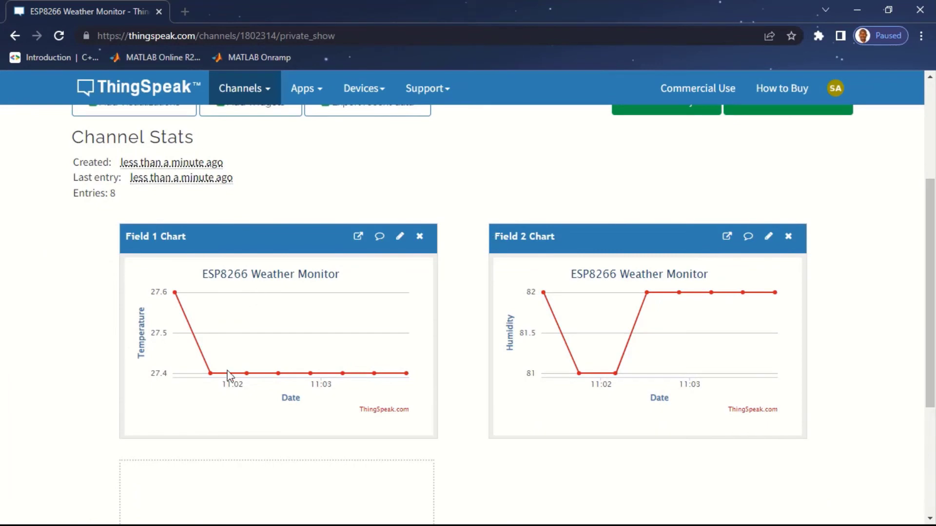
{"action": "mouse_move", "coordinate": [382, 374]}
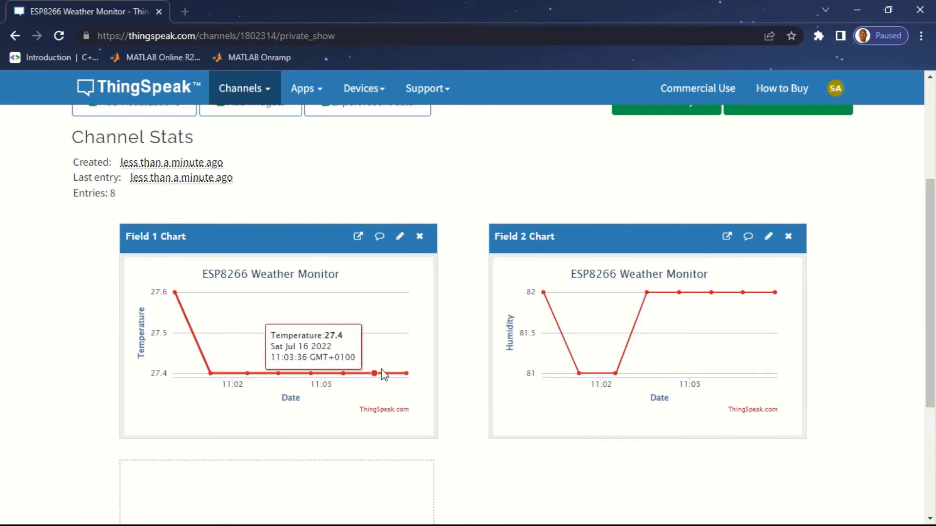
{"action": "mouse_move", "coordinate": [689, 291]}
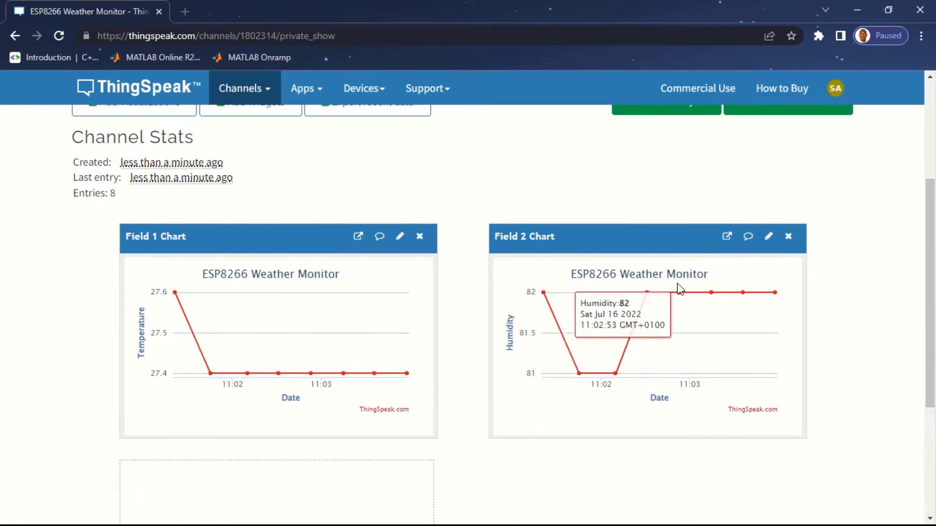
{"action": "mouse_move", "coordinate": [609, 332]}
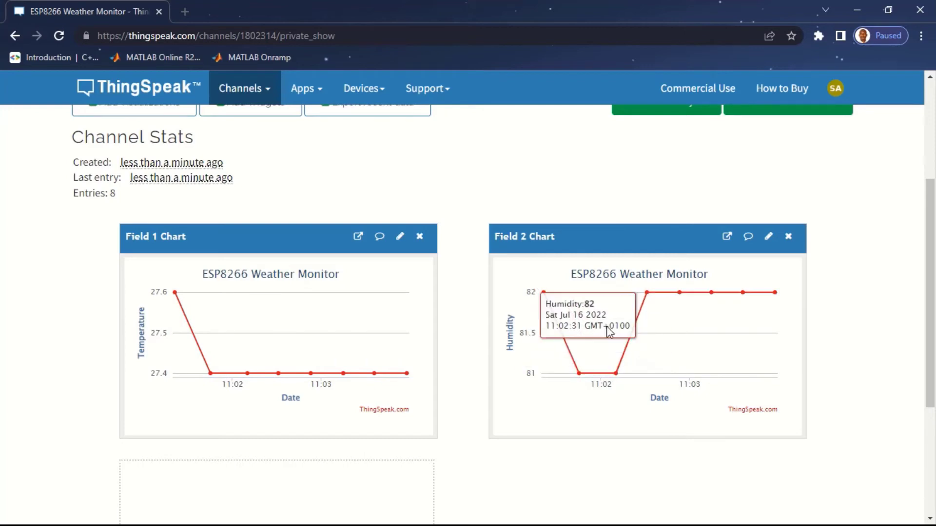
{"action": "mouse_move", "coordinate": [164, 301]}
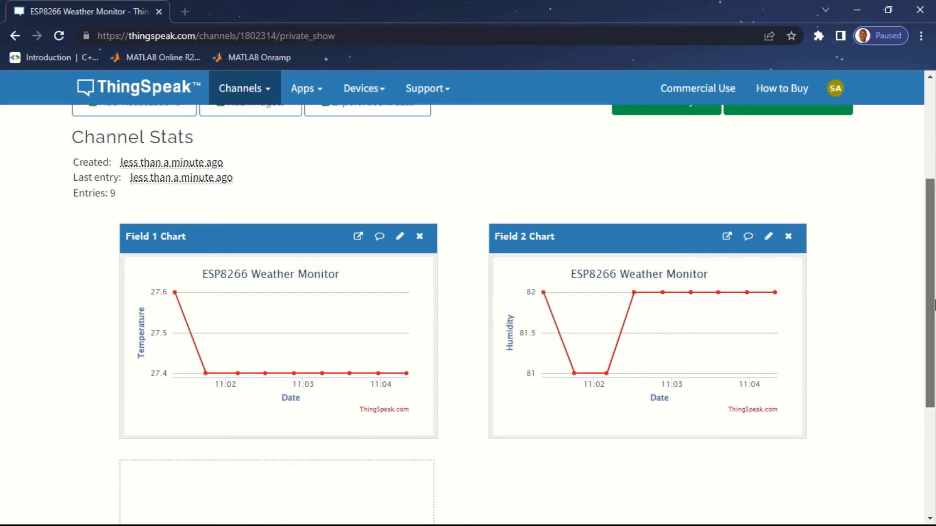
{"action": "scroll", "coordinate": [927, 264], "scroll_direction": "up", "scroll_amount": 2}
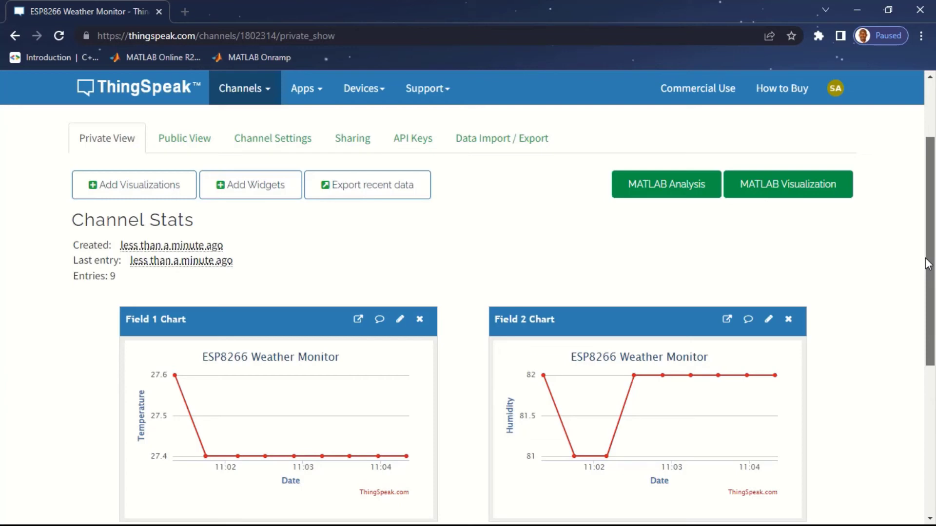
{"action": "scroll", "coordinate": [928, 263], "scroll_direction": "up", "scroll_amount": 3}
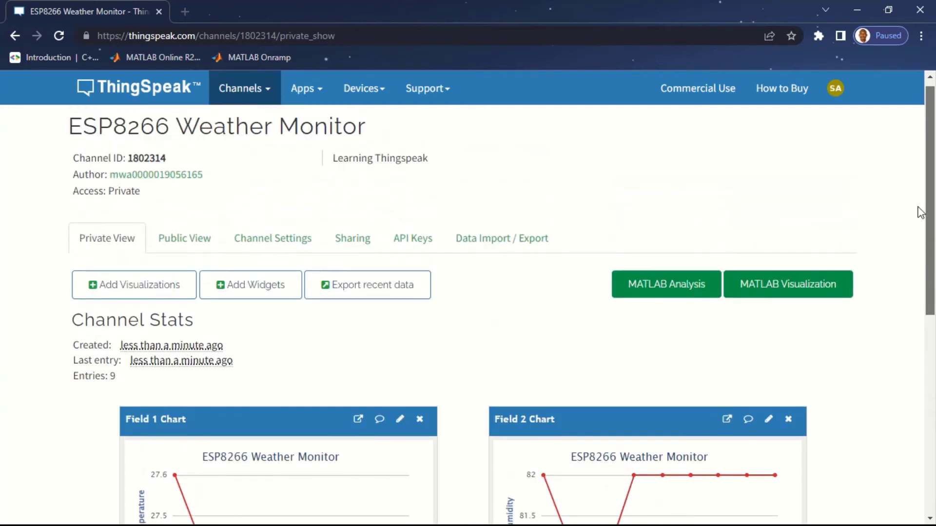
{"action": "scroll", "coordinate": [924, 224], "scroll_direction": "down", "scroll_amount": 1}
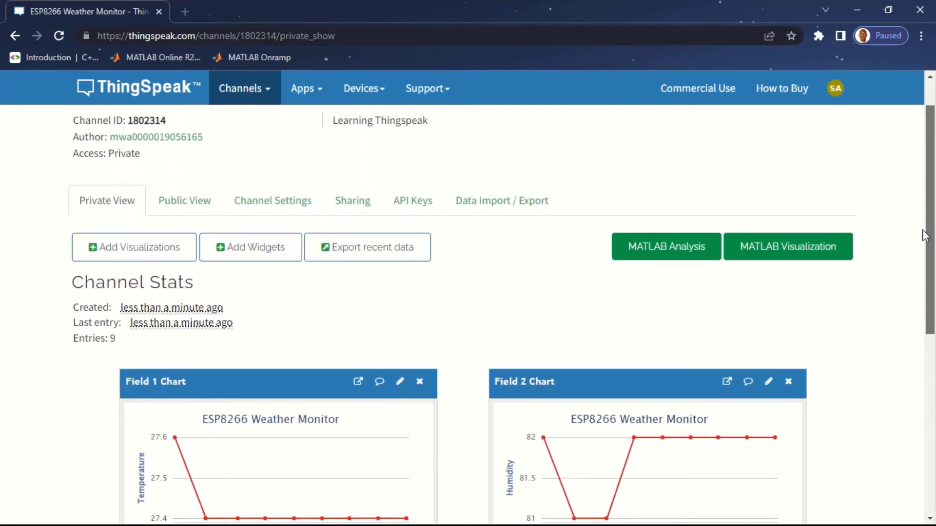
{"action": "left_click_drag", "start_coordinate": [929, 237], "coordinate": [926, 209]}
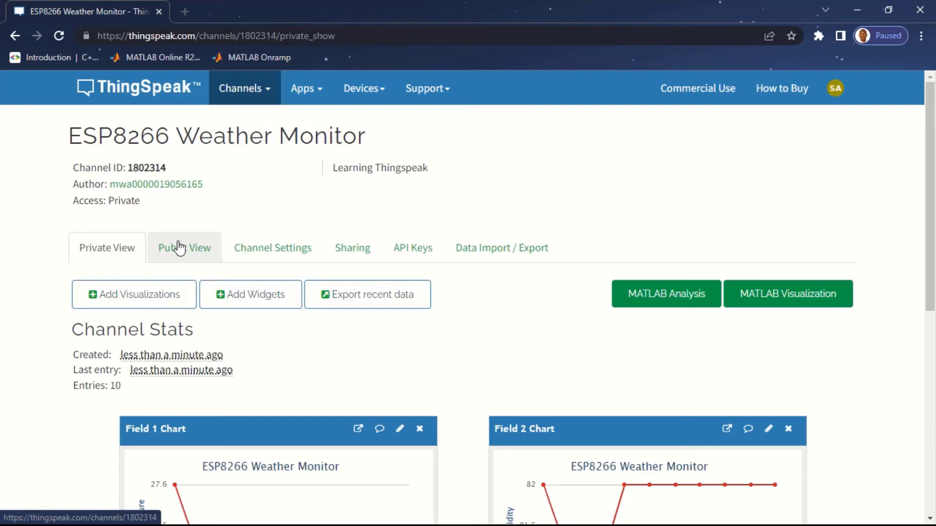
Set the channel's sharing to "Share channel view with everyone" and check its private and public views
{"action": "left_click", "coordinate": [352, 251]}
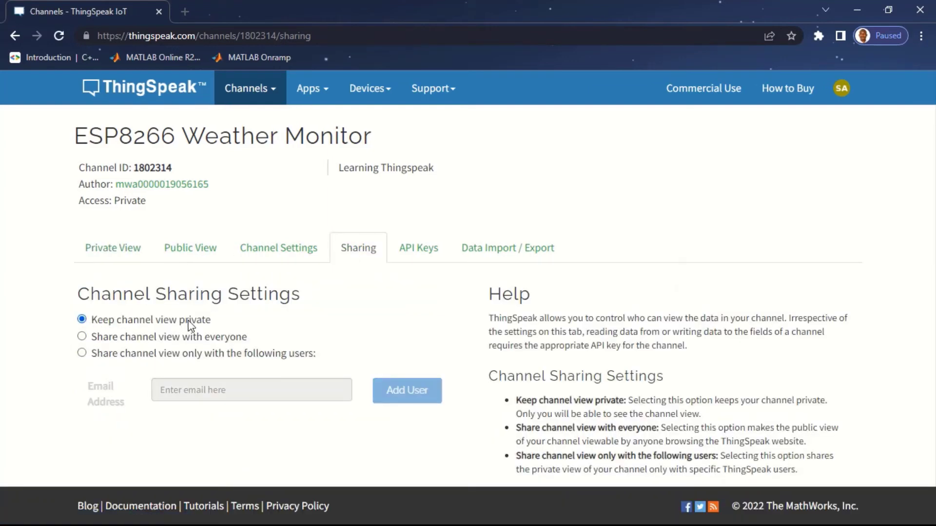
{"action": "left_click", "coordinate": [82, 338]}
{"action": "left_click_drag", "start_coordinate": [81, 201], "coordinate": [155, 209]}
{"action": "left_click", "coordinate": [163, 218]}
{"action": "left_click", "coordinate": [128, 248]}
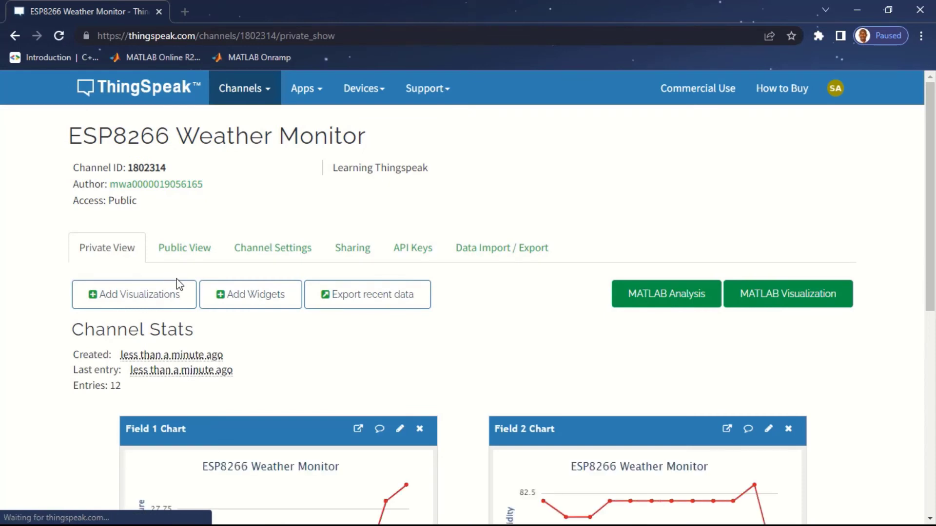
{"action": "left_click", "coordinate": [177, 264]}
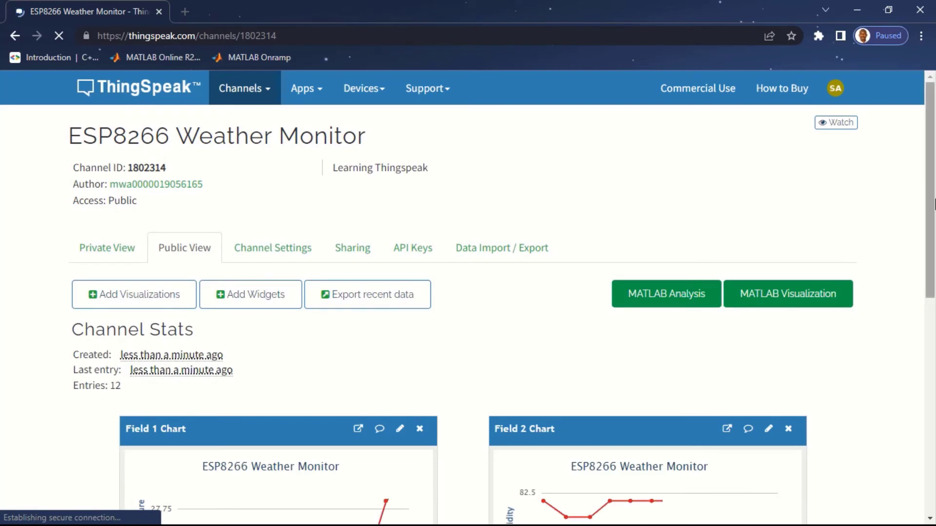
Examine the Field 1 temperature and Field 2 humidity charts in the channel's public view, along with the channel's web address
{"action": "scroll", "coordinate": [934, 275], "scroll_direction": "down", "scroll_amount": 3}
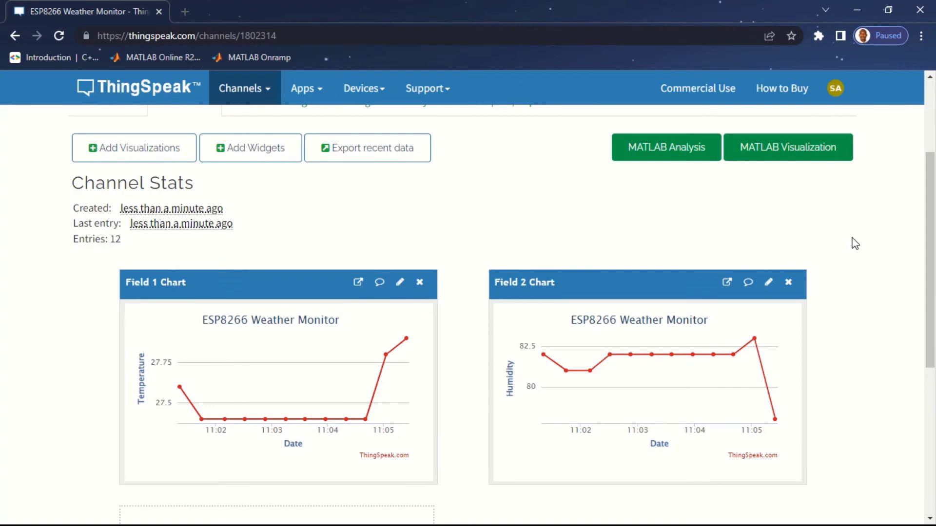
{"action": "left_click_drag", "start_coordinate": [934, 280], "coordinate": [934, 261]}
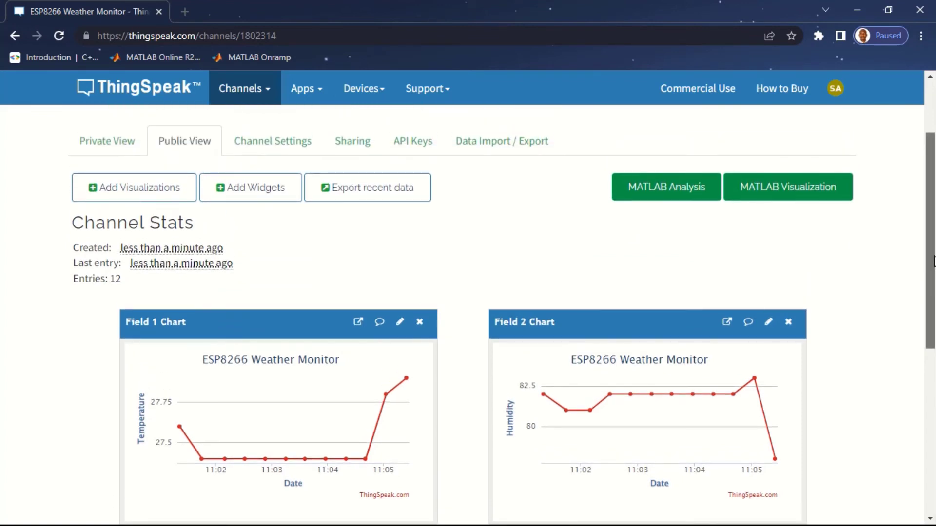
{"action": "left_click_drag", "start_coordinate": [934, 261], "coordinate": [542, 83]}
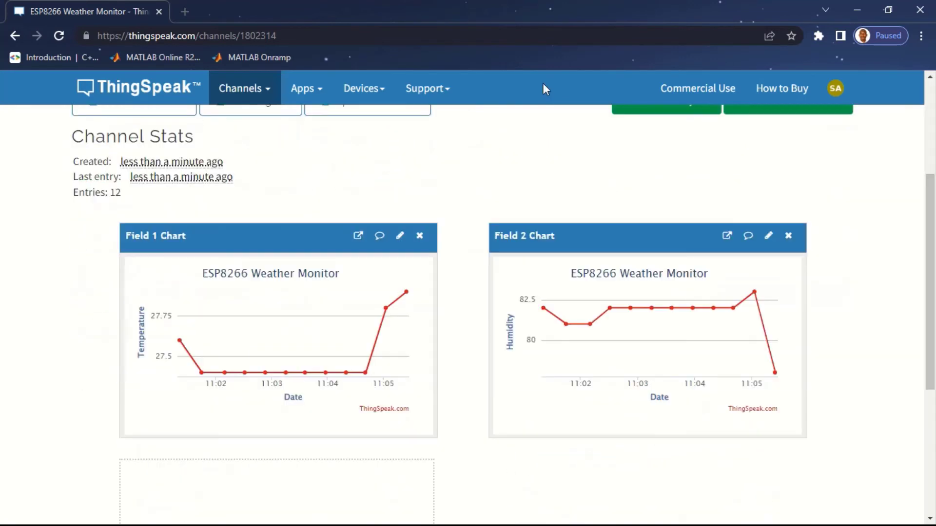
{"action": "left_click", "coordinate": [289, 37]}
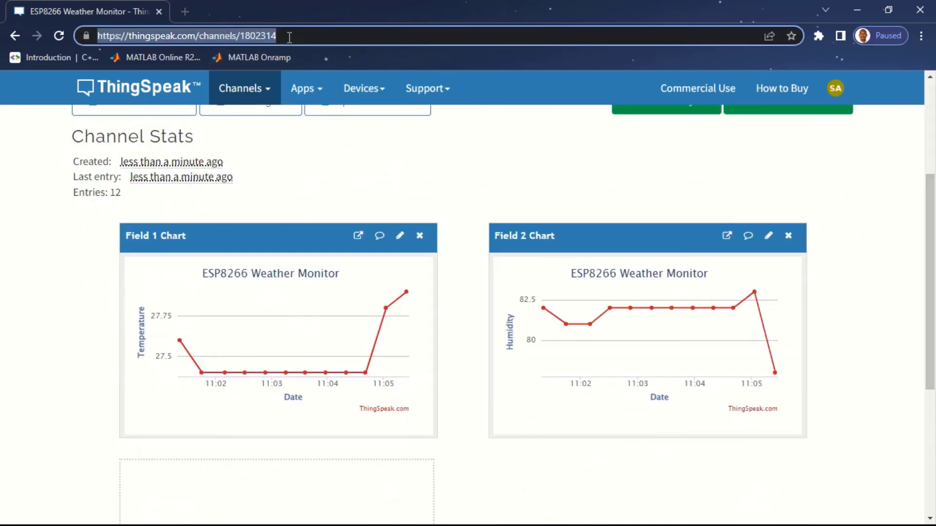
{"action": "left_click", "coordinate": [414, 165]}
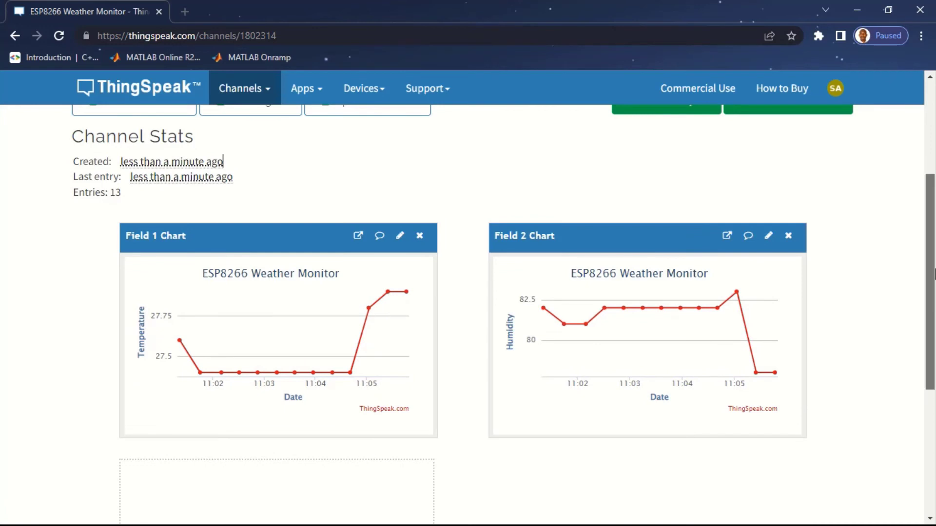
{"action": "mouse_move", "coordinate": [934, 275]}
{"action": "left_mouse_down"}
{"action": "mouse_move", "coordinate": [933, 287]}
{"action": "mouse_move", "coordinate": [933, 267]}
{"action": "left_mouse_up"}
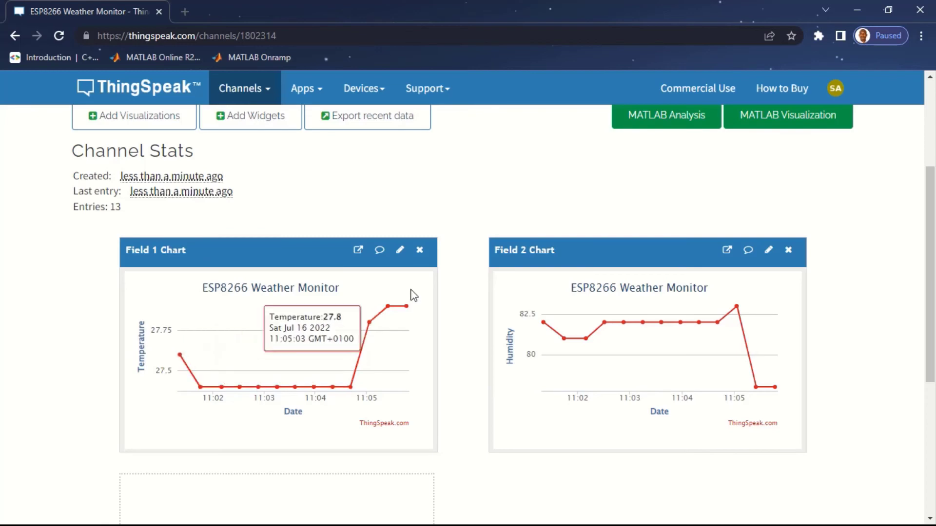
Start a new Gauge widget for the channel's public view and open its parameters
{"action": "left_click_drag", "start_coordinate": [928, 313], "coordinate": [929, 272]}
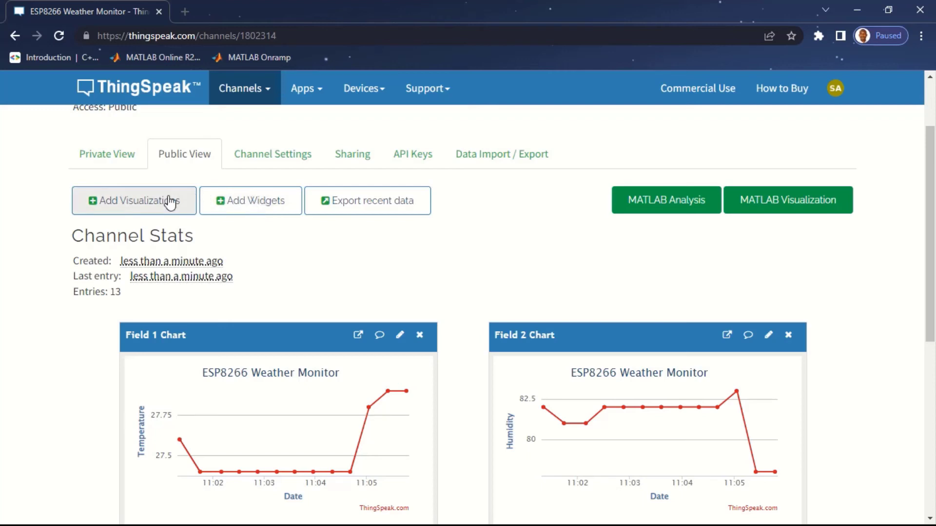
{"action": "left_click", "coordinate": [252, 201]}
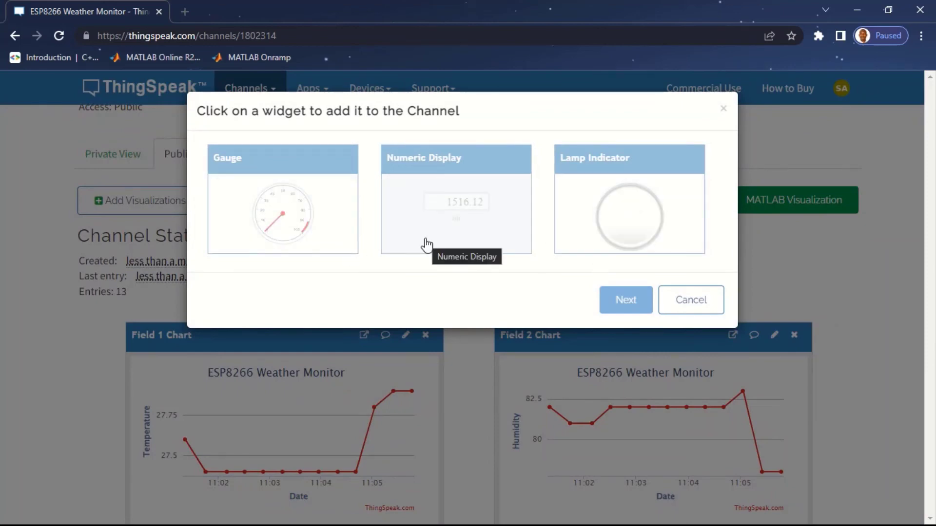
{"action": "left_click", "coordinate": [274, 220]}
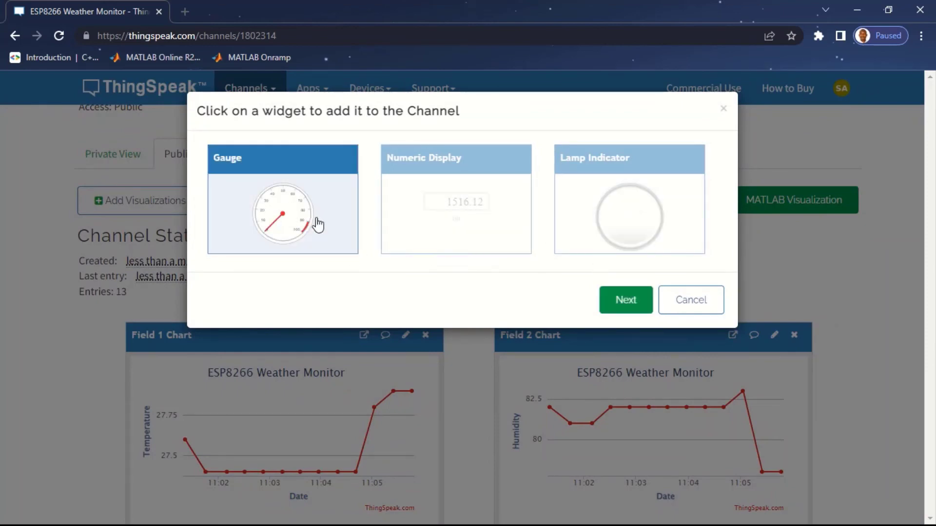
{"action": "left_click", "coordinate": [478, 204]}
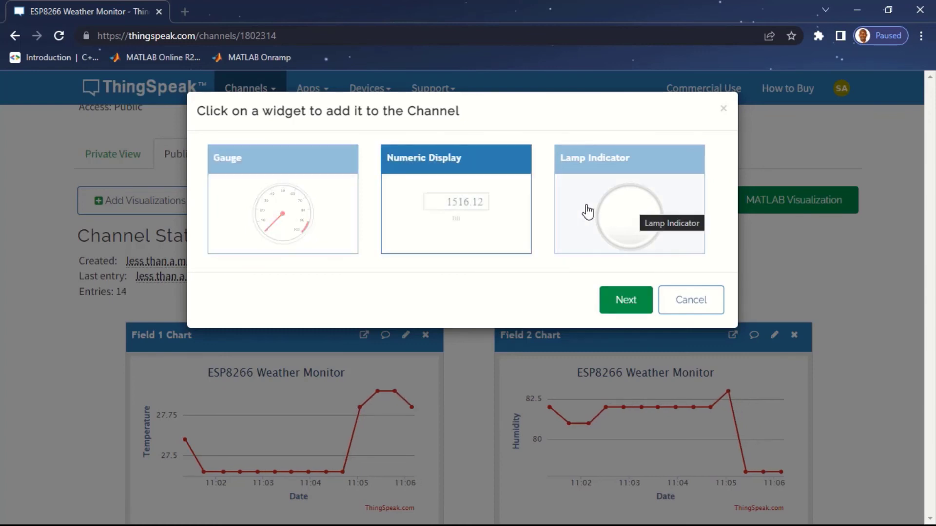
{"action": "left_click", "coordinate": [303, 206]}
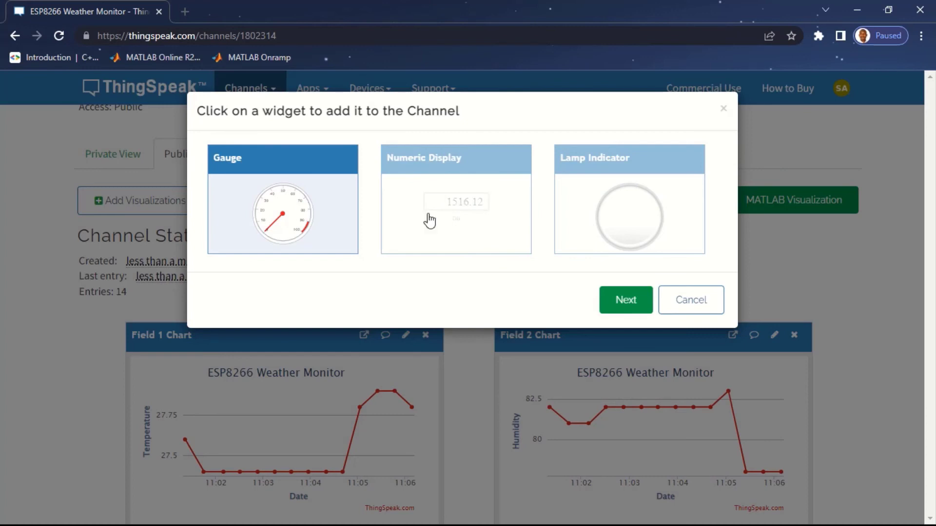
{"action": "left_click", "coordinate": [627, 299]}
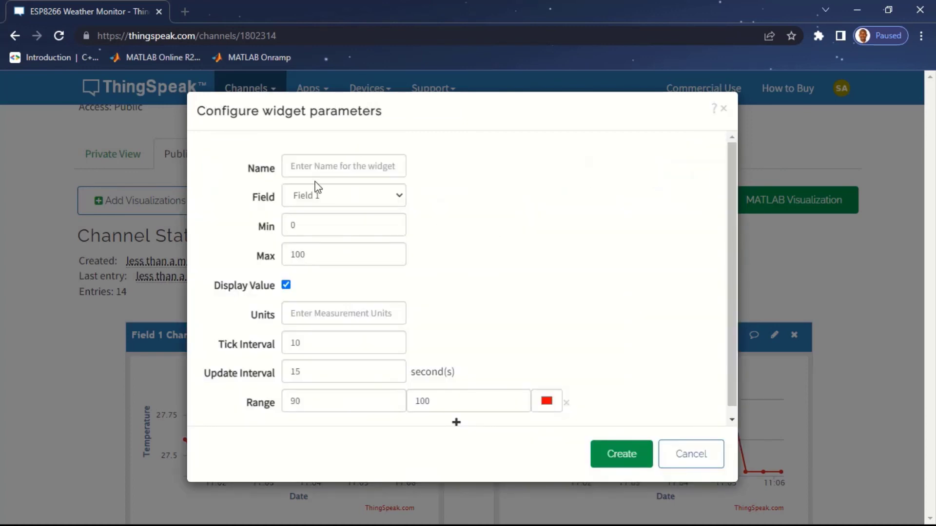
Name the gauge widget Temperature, assign it to Field 1, create it and check it below the charts
{"action": "left_click", "coordinate": [382, 172]}
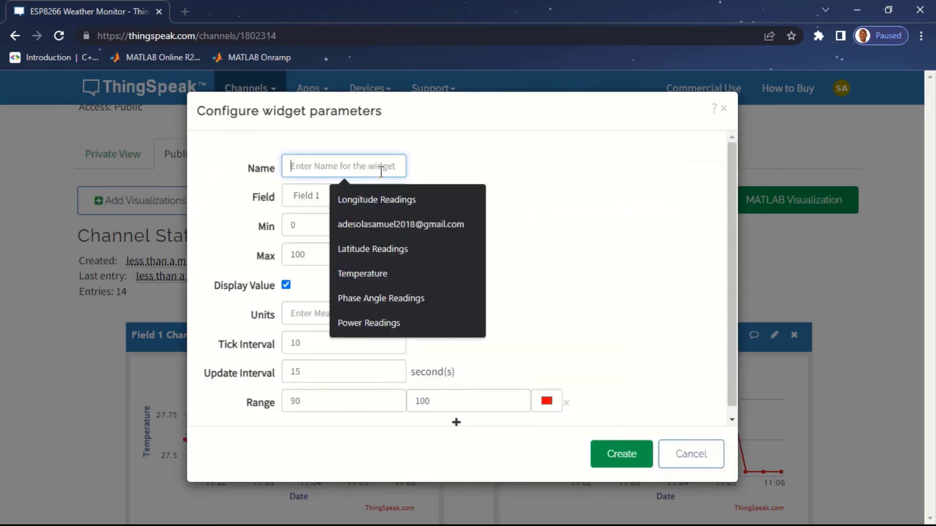
{"action": "left_click", "coordinate": [364, 277]}
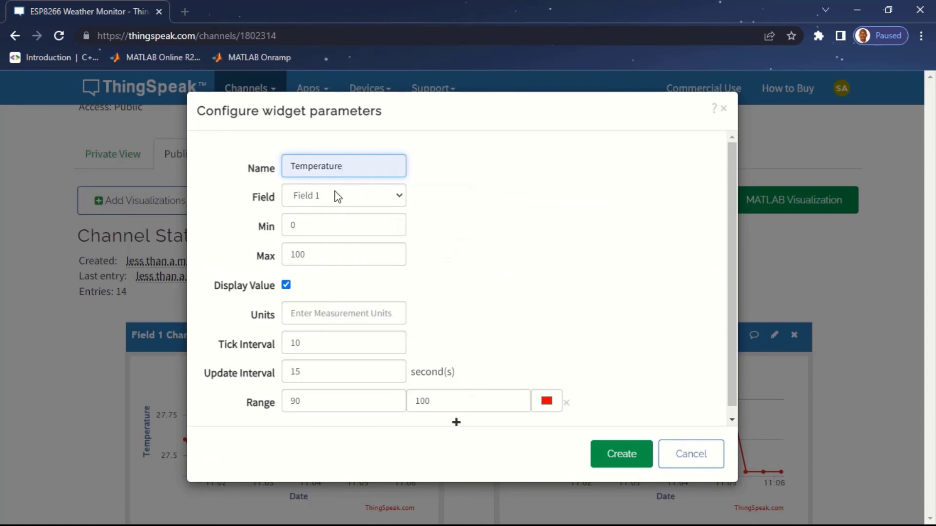
{"action": "left_click", "coordinate": [342, 195]}
{"action": "left_click", "coordinate": [341, 215]}
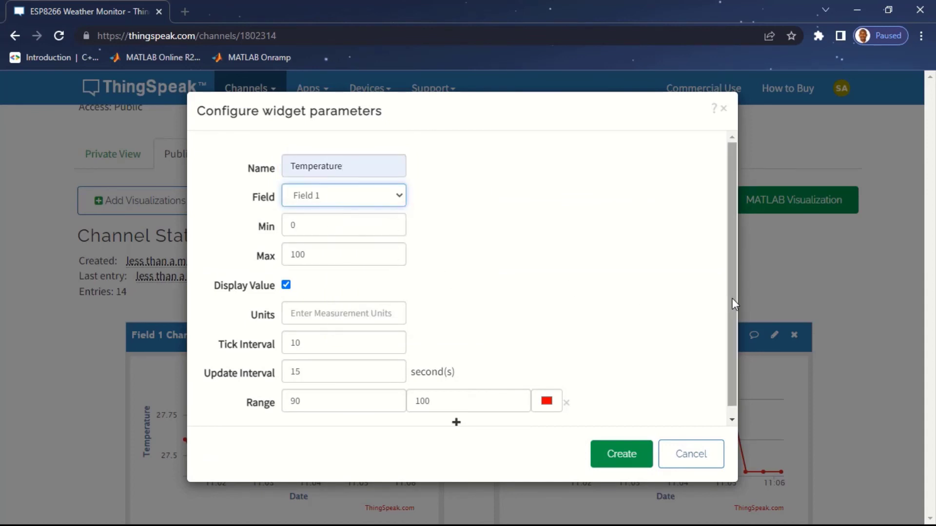
{"action": "left_click_drag", "start_coordinate": [732, 298], "coordinate": [731, 320]}
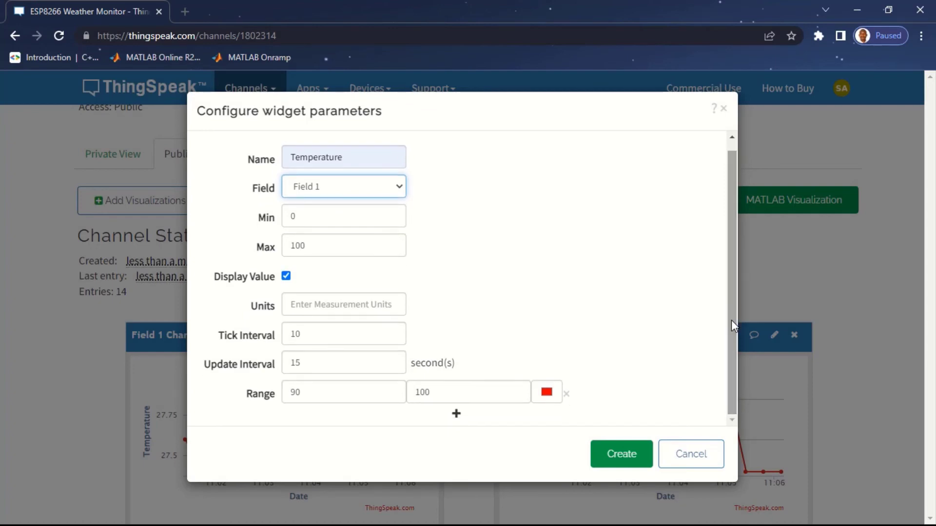
{"action": "left_click", "coordinate": [626, 462]}
{"action": "scroll", "coordinate": [606, 274], "scroll_direction": "down", "scroll_amount": 8}
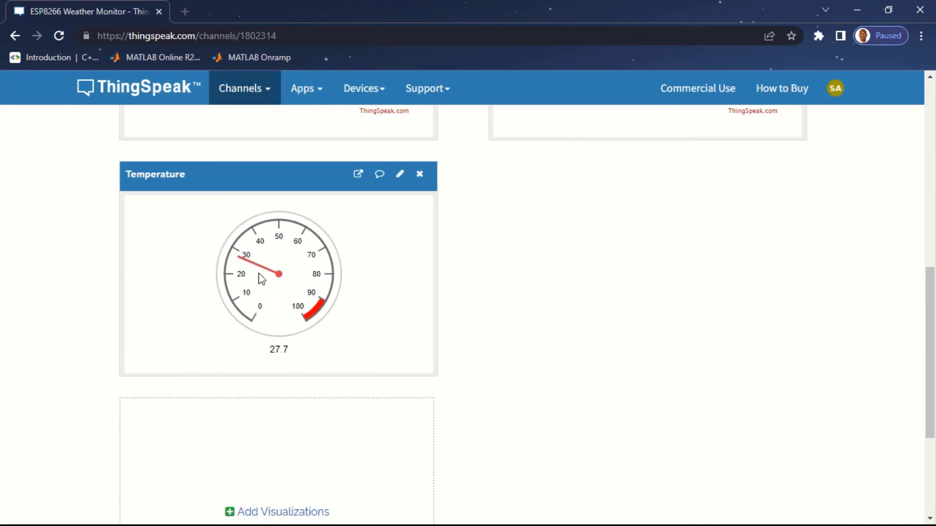
Add a Numeric Display widget named Humidity that shows Field 2 to the channel's public view
{"action": "scroll", "coordinate": [911, 234], "scroll_direction": "up", "scroll_amount": 8}
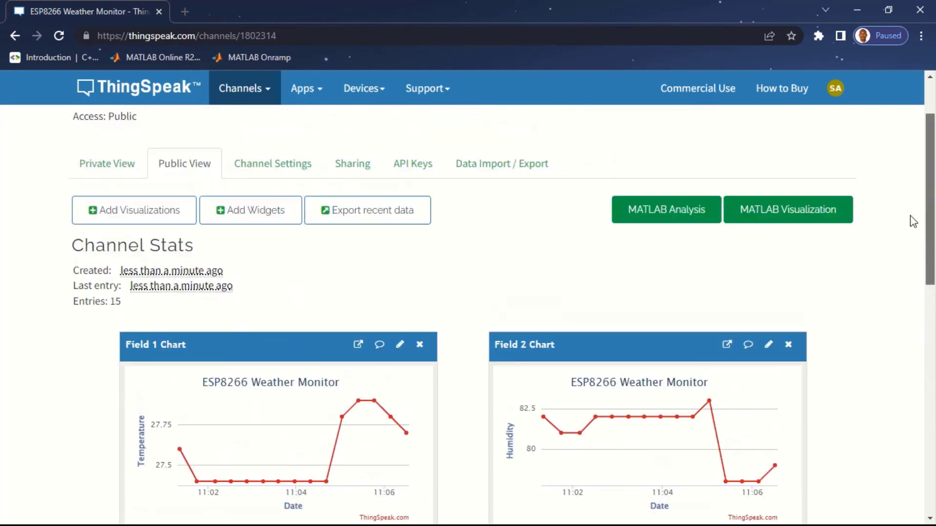
{"action": "left_click", "coordinate": [269, 210]}
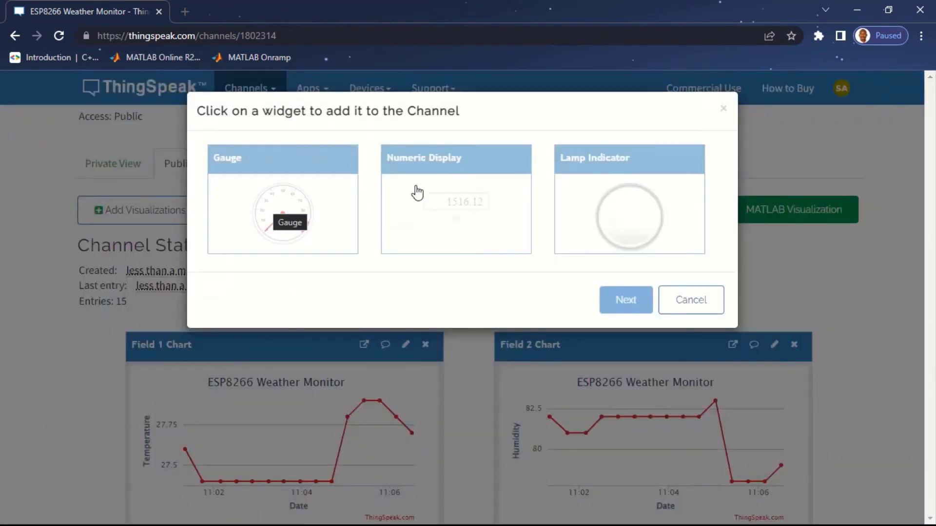
{"action": "left_click", "coordinate": [477, 198]}
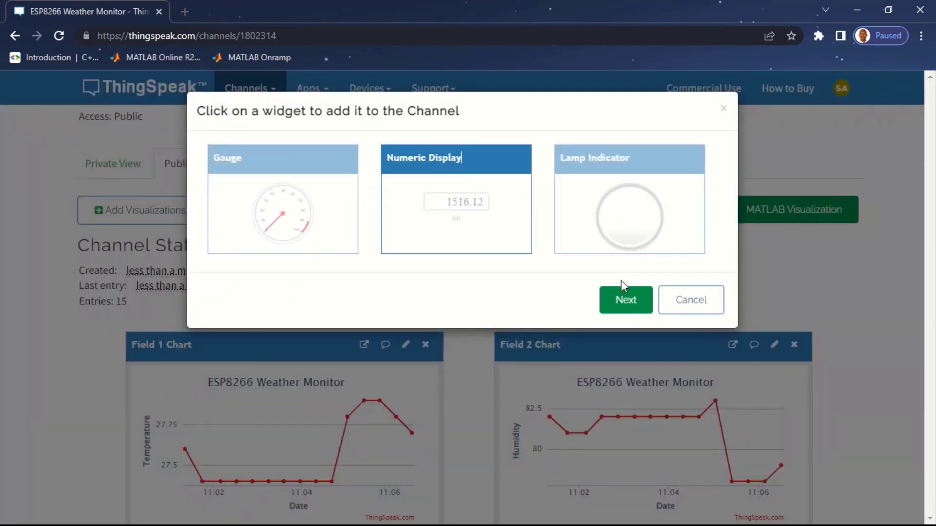
{"action": "left_click", "coordinate": [629, 300]}
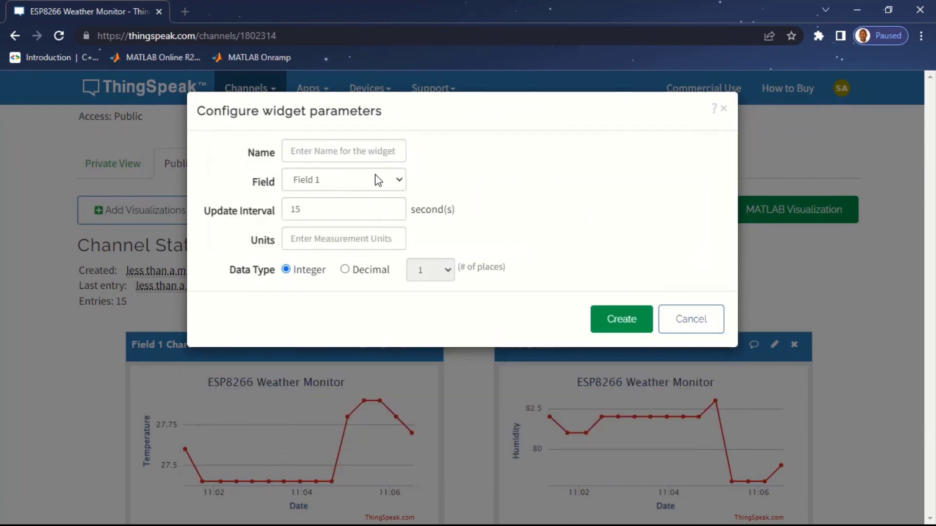
{"action": "left_click", "coordinate": [378, 181]}
{"action": "left_click", "coordinate": [357, 211]}
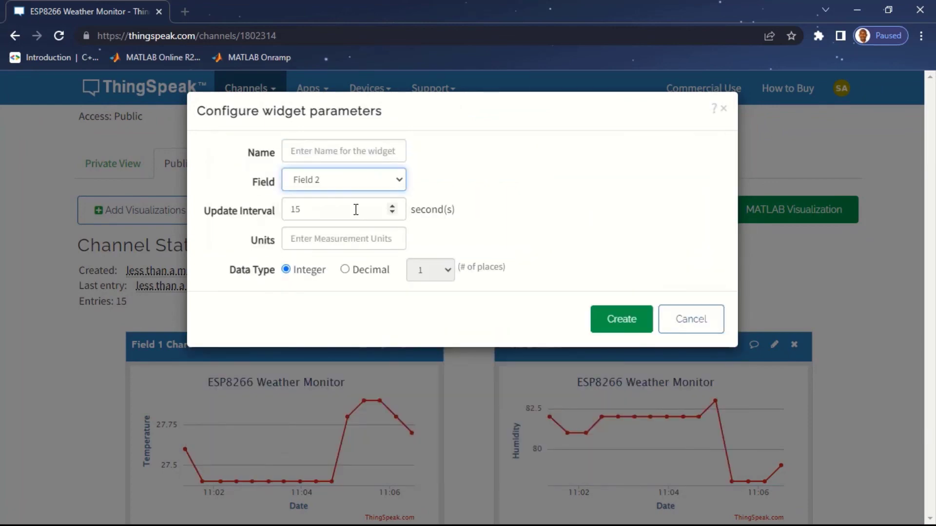
{"action": "left_click", "coordinate": [350, 146]}
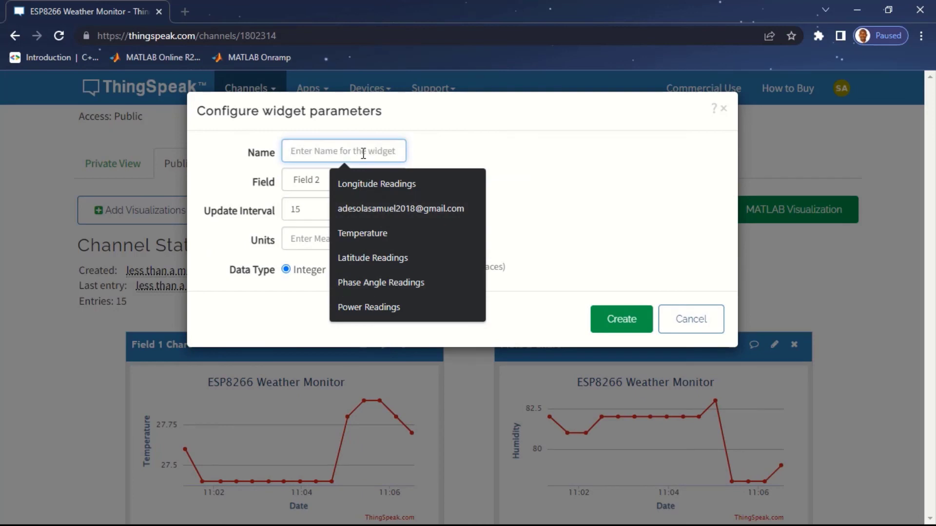
{"action": "type", "text": "hu"}
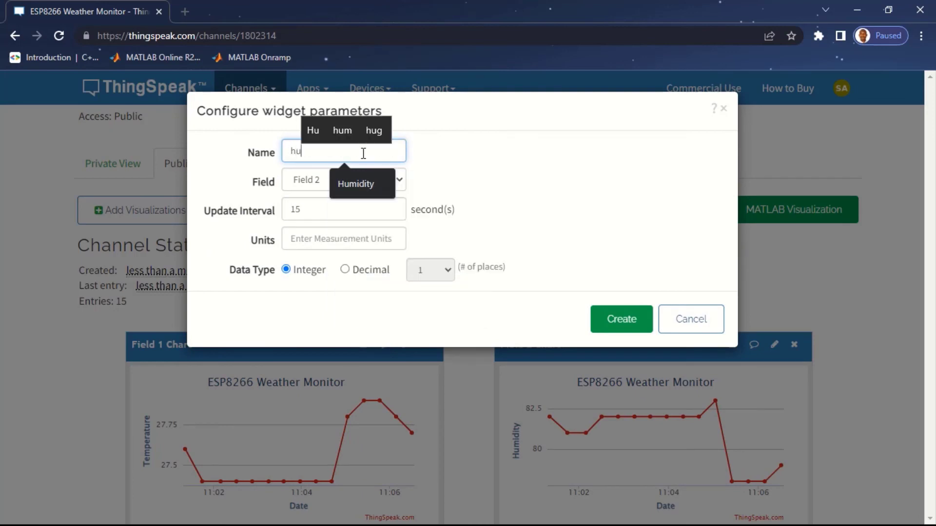
{"action": "left_click", "coordinate": [362, 184]}
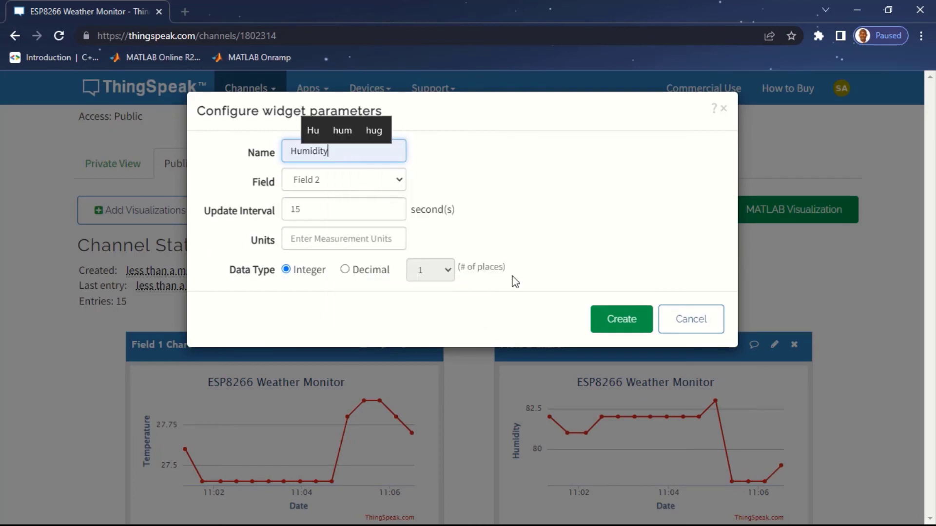
{"action": "left_click", "coordinate": [615, 316]}
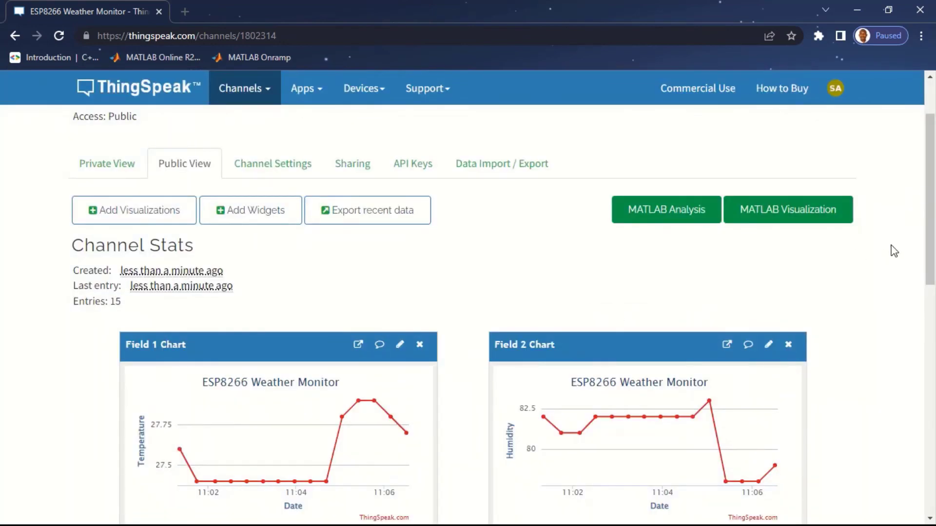
Examine the Temperature gauge, the Humidity numeric display and the updating field charts in the channel's public view
{"action": "scroll", "coordinate": [931, 273], "scroll_direction": "down", "scroll_amount": 7}
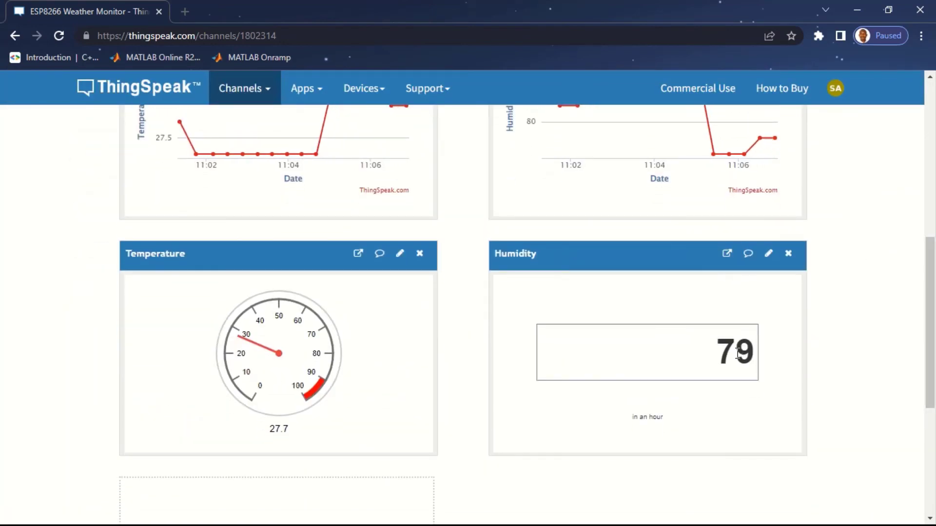
{"action": "left_click_drag", "start_coordinate": [735, 351], "coordinate": [758, 349]}
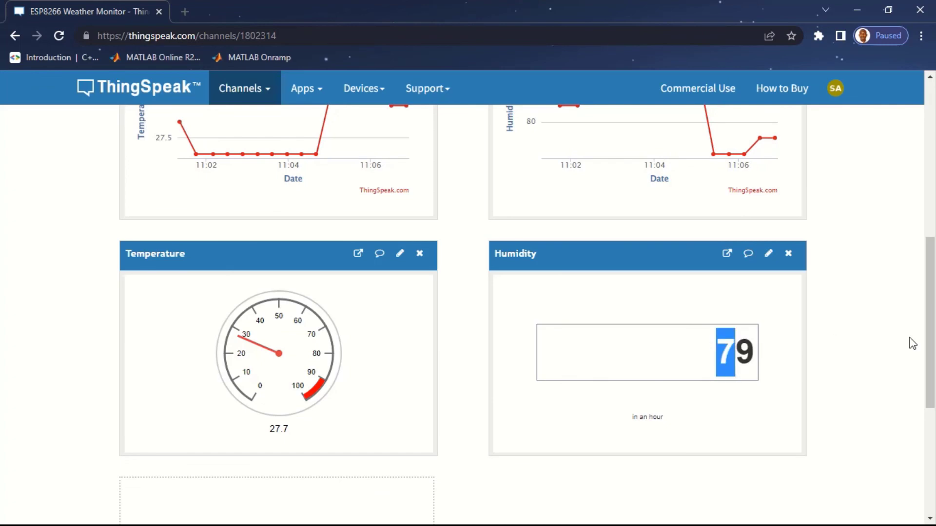
{"action": "left_click_drag", "start_coordinate": [931, 342], "coordinate": [909, 255]}
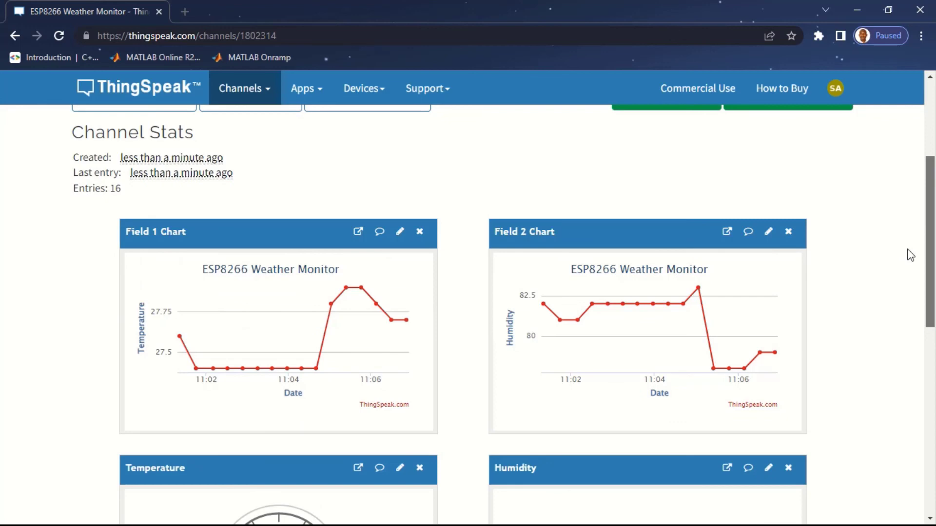
{"action": "left_click_drag", "start_coordinate": [910, 254], "coordinate": [895, 219]}
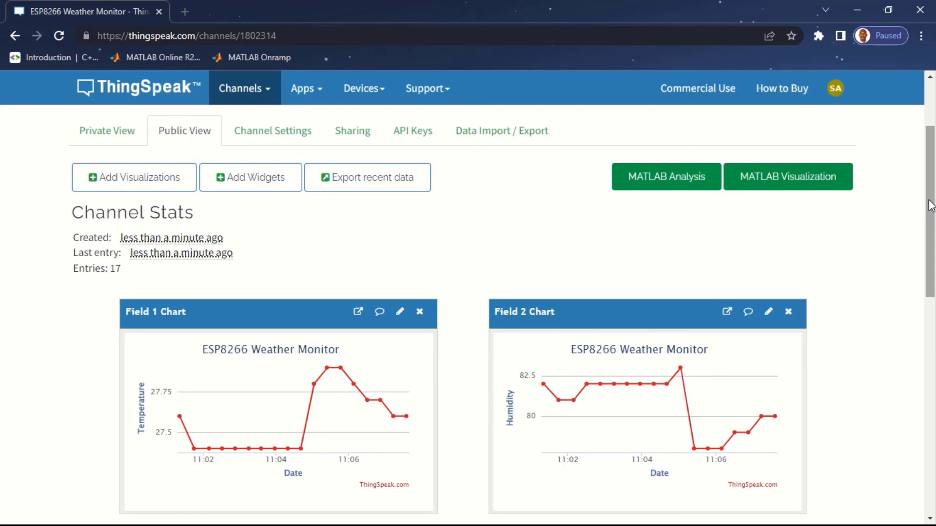
{"action": "left_click_drag", "start_coordinate": [929, 209], "coordinate": [930, 220]}
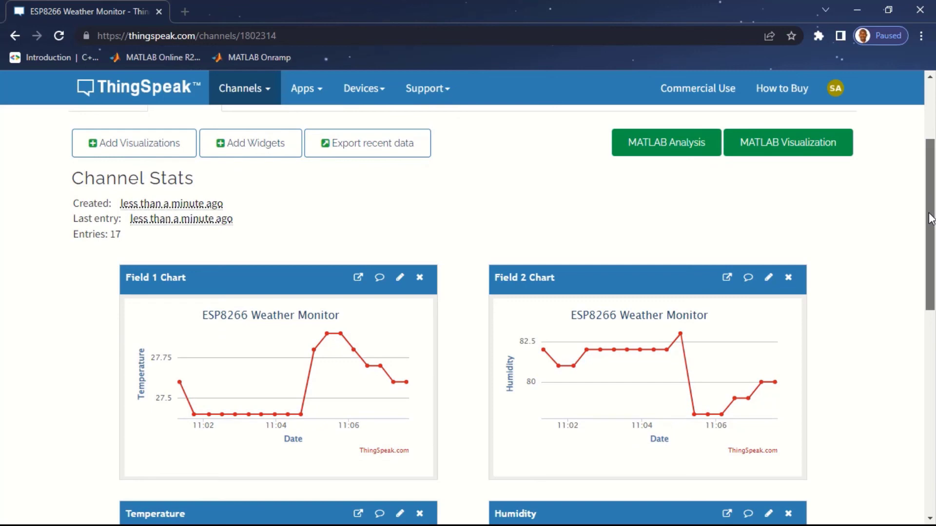
{"action": "left_click_drag", "start_coordinate": [932, 219], "coordinate": [931, 223]}
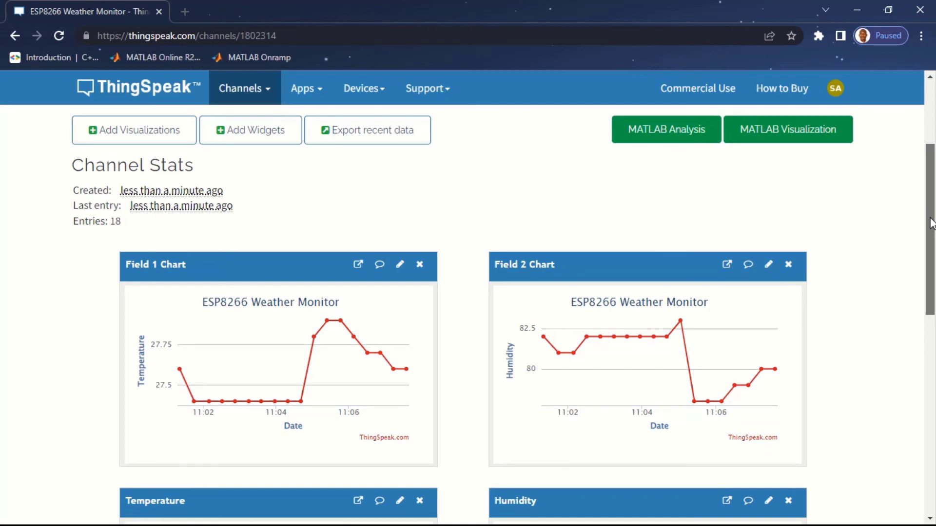
{"action": "left_click_drag", "start_coordinate": [932, 223], "coordinate": [932, 256]}
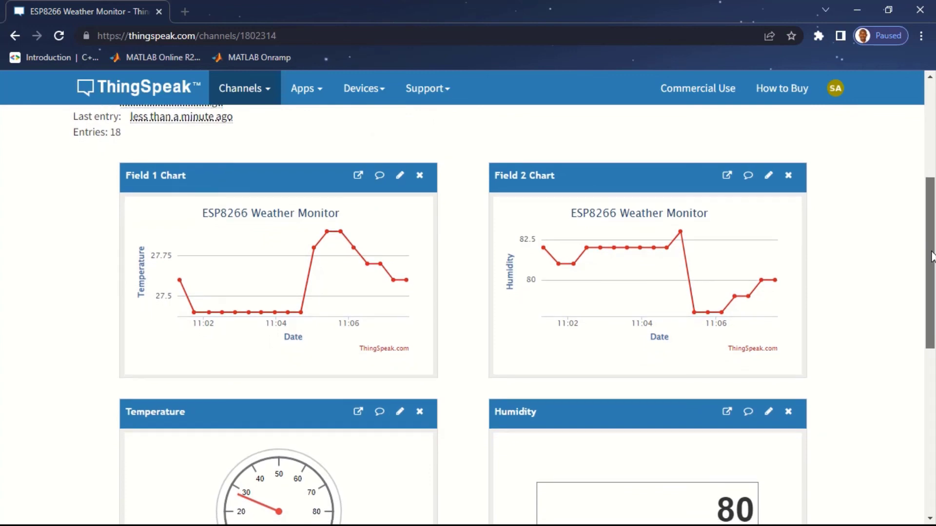